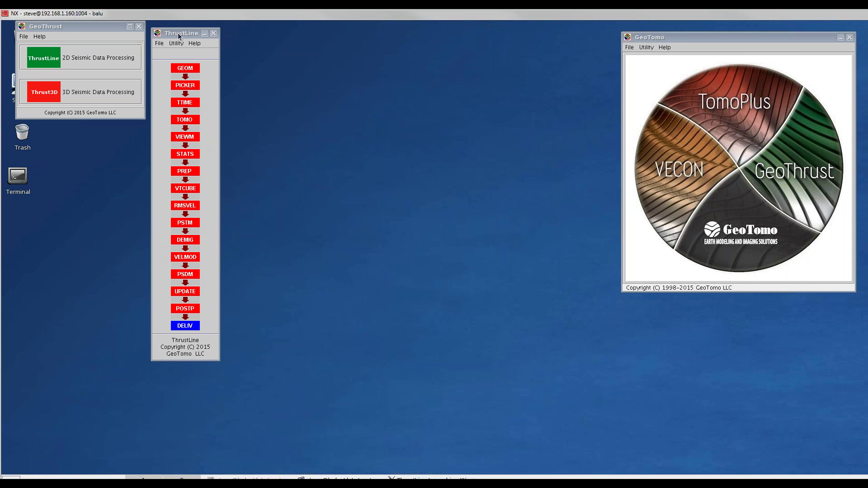
# Start a new project with geometry named 2d in the oct28 folder, using mad06207.sgy as the input SEGY file
pyautogui.click(160, 44)
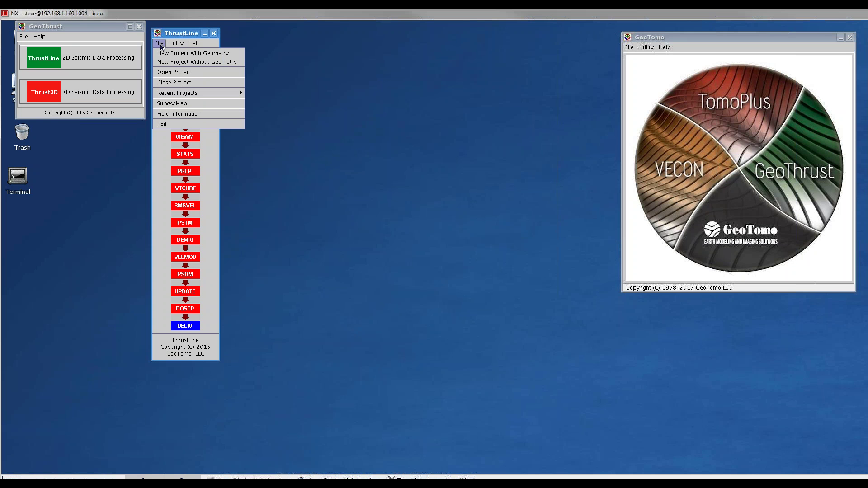
pyautogui.click(168, 54)
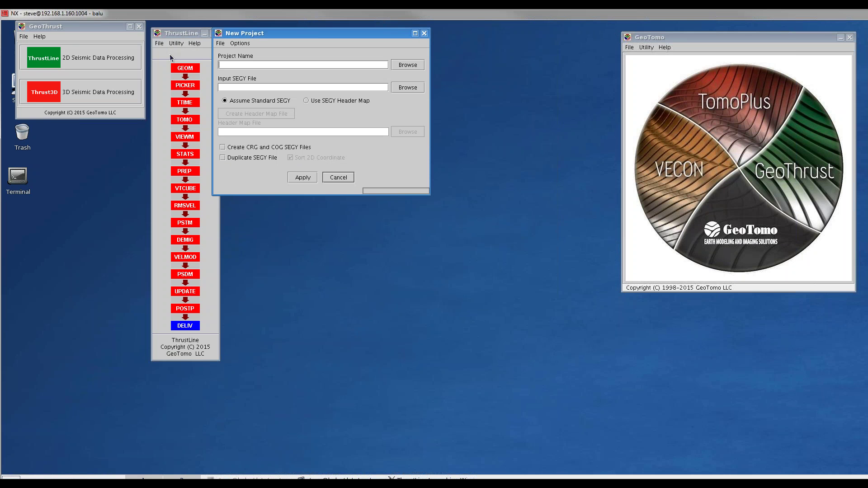
pyautogui.click(408, 65)
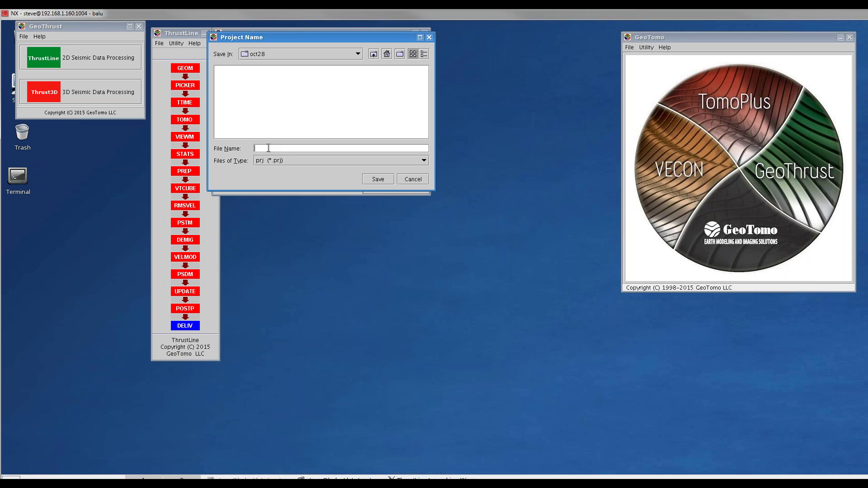
pyautogui.write('2d')
pyautogui.press('Return')
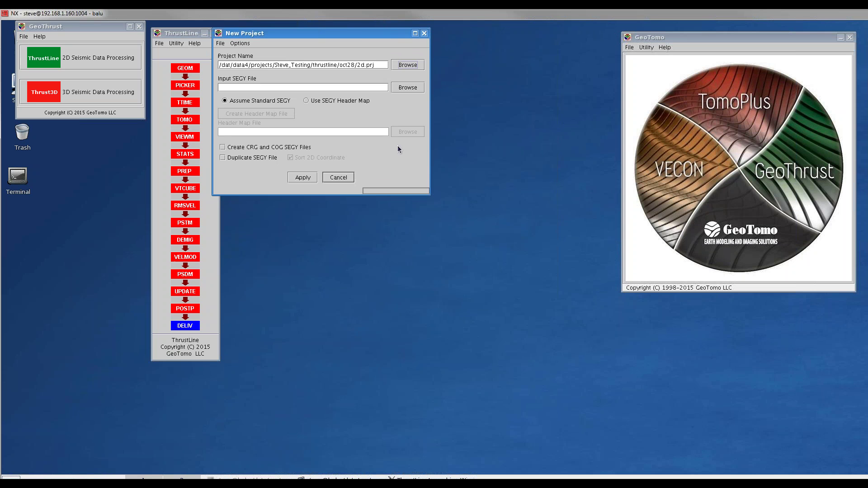
pyautogui.click(405, 88)
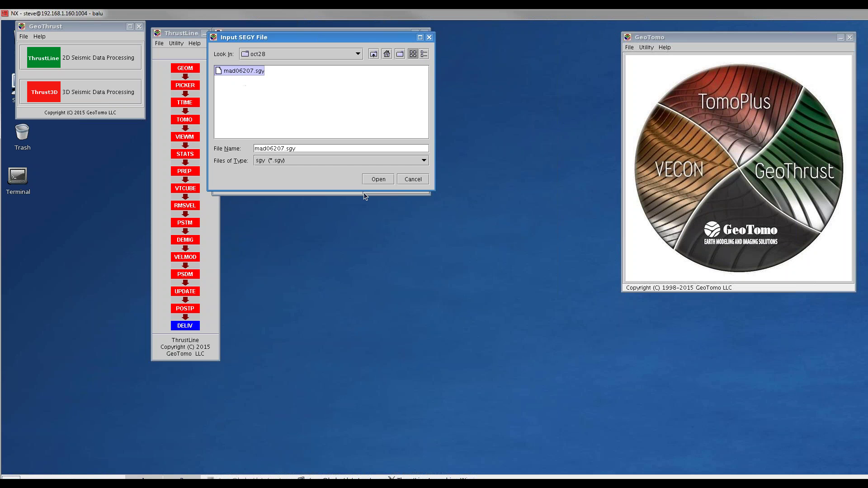
pyautogui.click(379, 179)
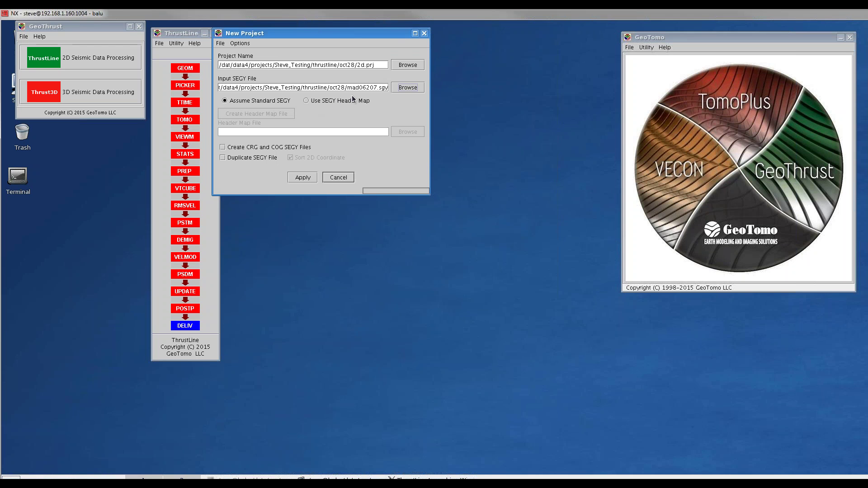
# Choose to use a SEGY header map and open the map definition alongside the trace headers of mad06207.sgy
pyautogui.click(306, 102)
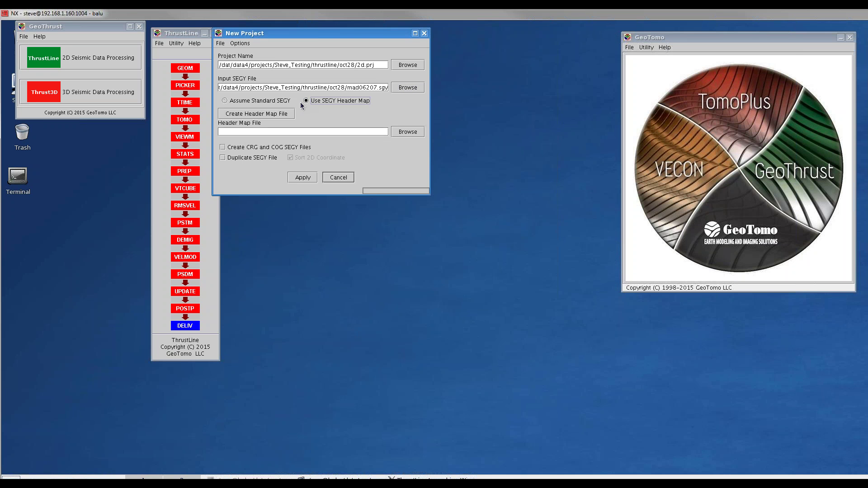
pyautogui.click(273, 113)
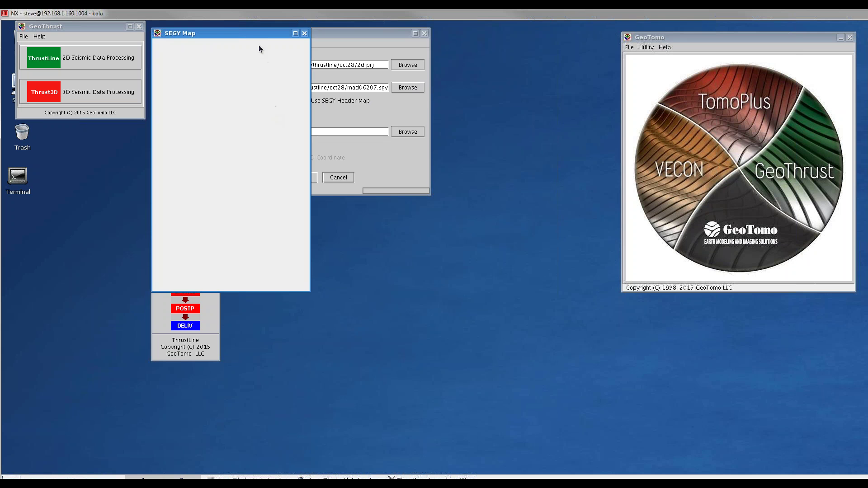
pyautogui.moveTo(391, 34); pyautogui.dragTo(451, 50)
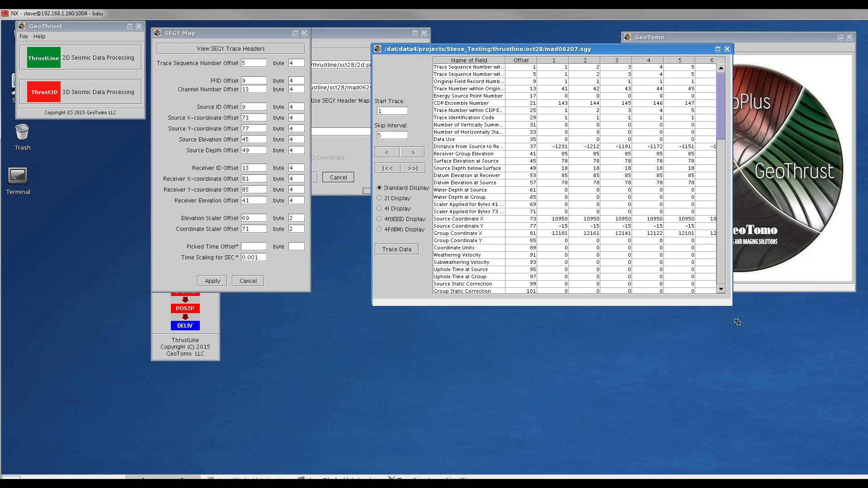
pyautogui.moveTo(731, 299); pyautogui.dragTo(796, 463)
pyautogui.moveTo(256, 35); pyautogui.dragTo(283, 141)
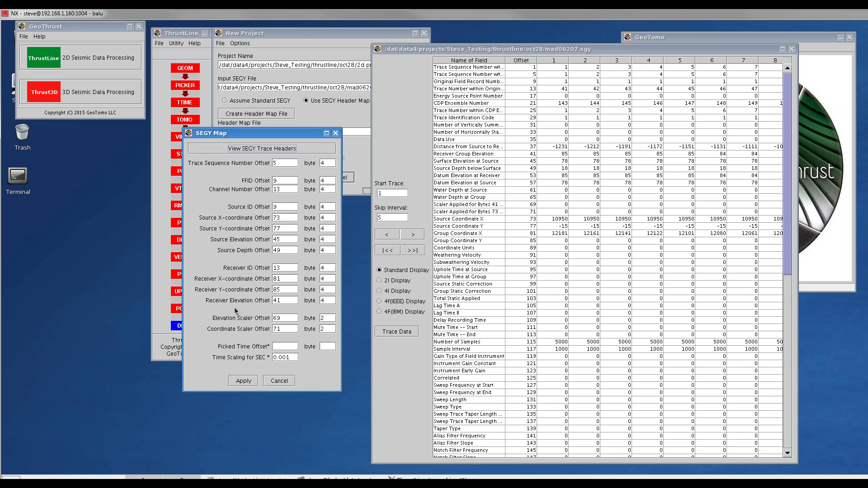
pyautogui.click(286, 268)
pyautogui.doubleClick(282, 268)
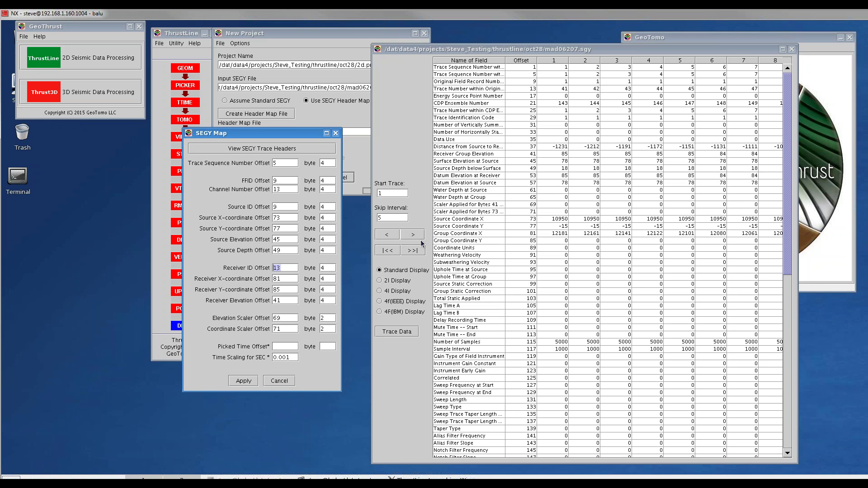
# Examine the headers of the last and first traces, including the user-defined fields
pyautogui.click(414, 251)
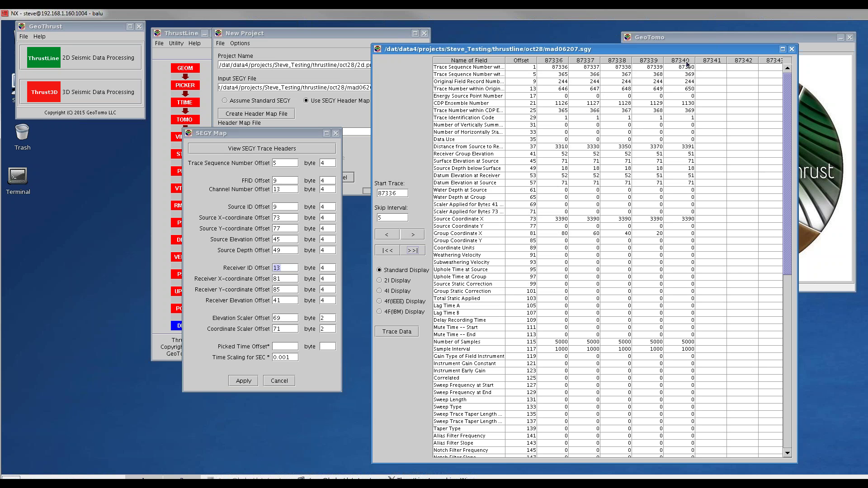
pyautogui.click(388, 251)
pyautogui.moveTo(787, 164); pyautogui.dragTo(790, 387)
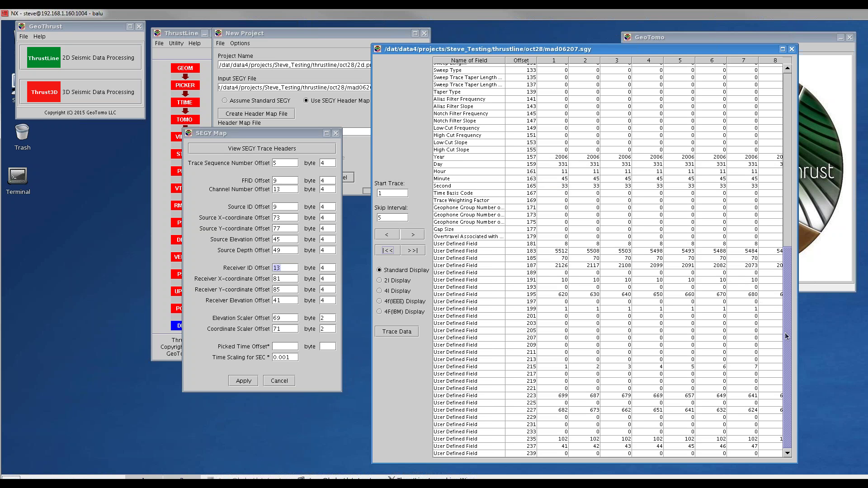
pyautogui.moveTo(786, 334); pyautogui.dragTo(614, 134)
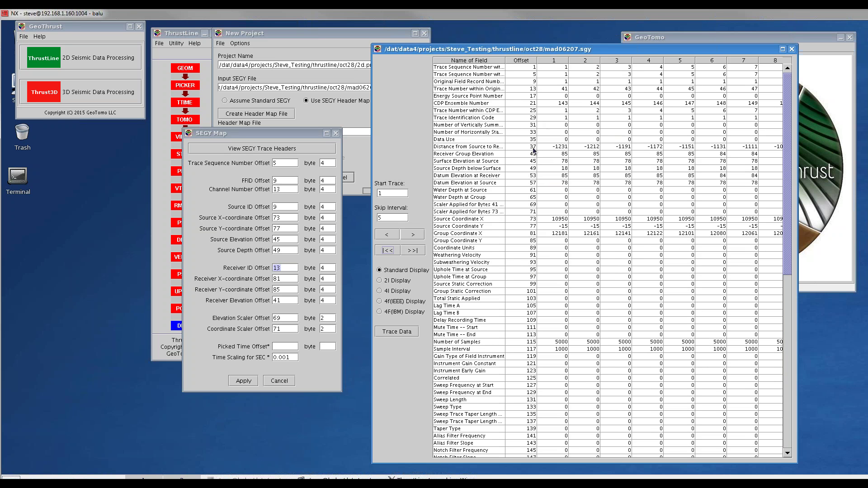
# Compare the trace headers in the 2I, 4I, 4f(IEEE) and 4F(IBM) displays, ending on the Standard Display
pyautogui.click(380, 281)
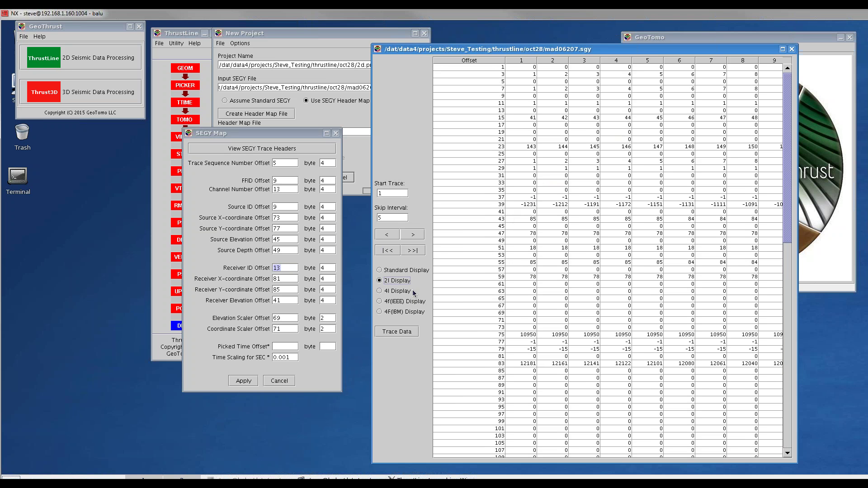
pyautogui.click(379, 291)
pyautogui.click(380, 301)
pyautogui.click(380, 311)
pyautogui.click(380, 270)
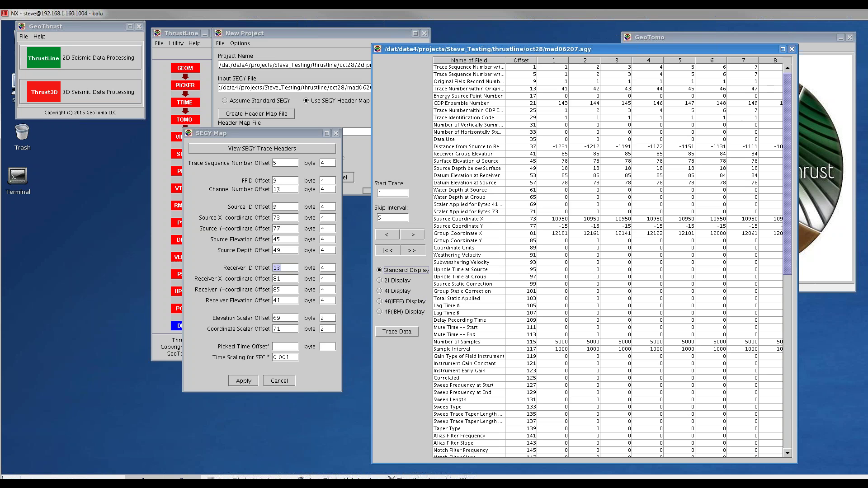
# Discard the header map, build the project's geometry database assuming standard SEGY, and dismiss the geometry information summary
pyautogui.click(791, 49)
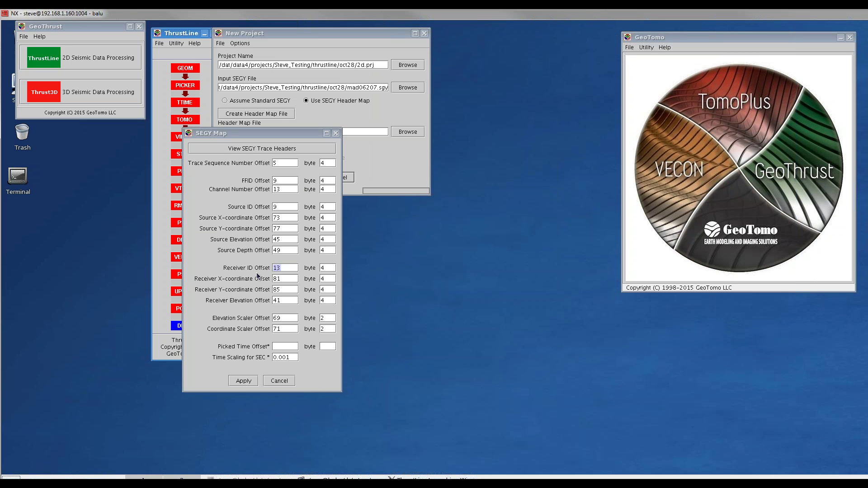
pyautogui.click(279, 381)
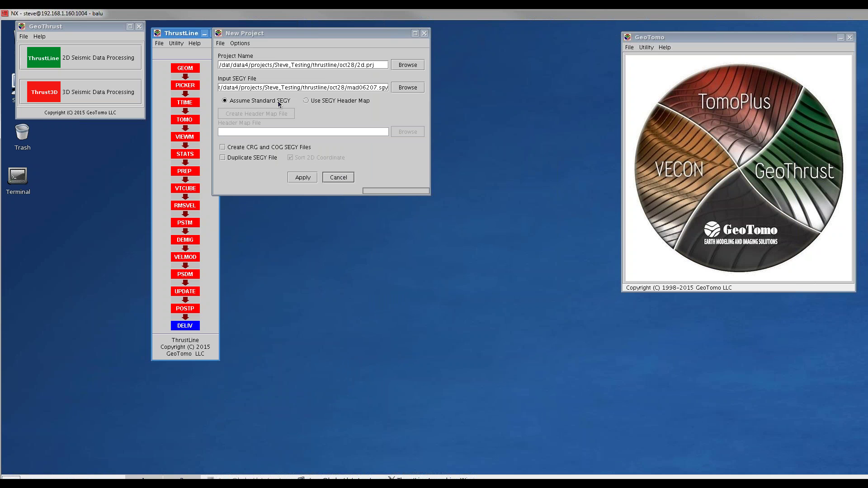
pyautogui.click(305, 178)
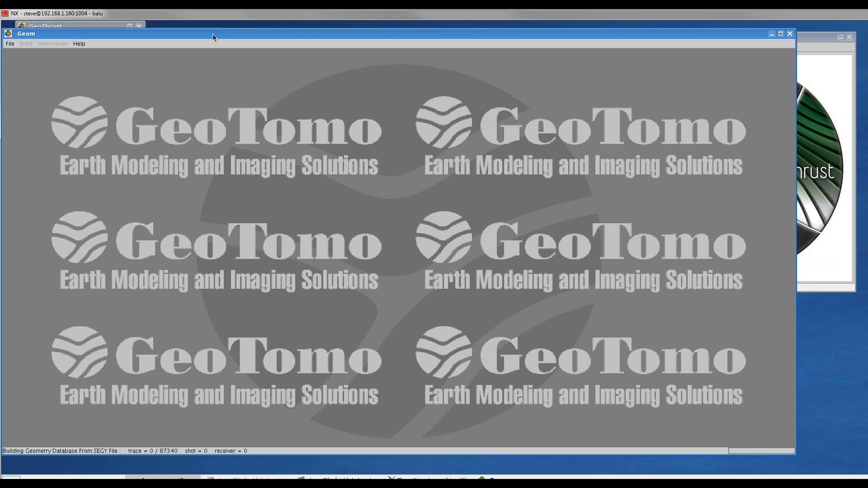
pyautogui.moveTo(212, 34); pyautogui.dragTo(261, 39)
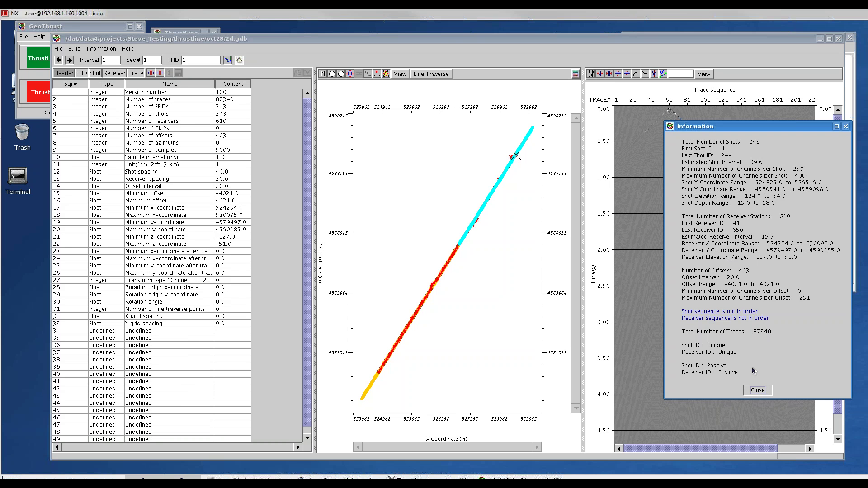
pyautogui.click(757, 390)
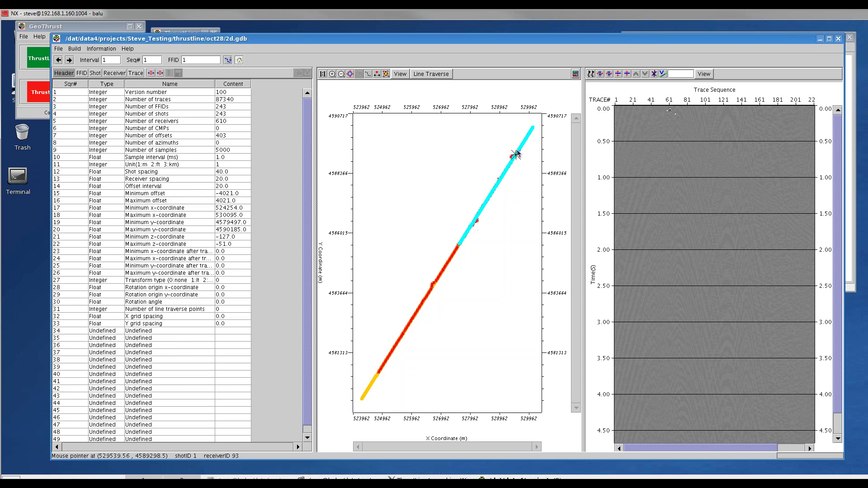
# Advance to FFID 4 and increase the amplitude gain of the seismic trace display
pyautogui.click(69, 60)
pyautogui.click(69, 60)
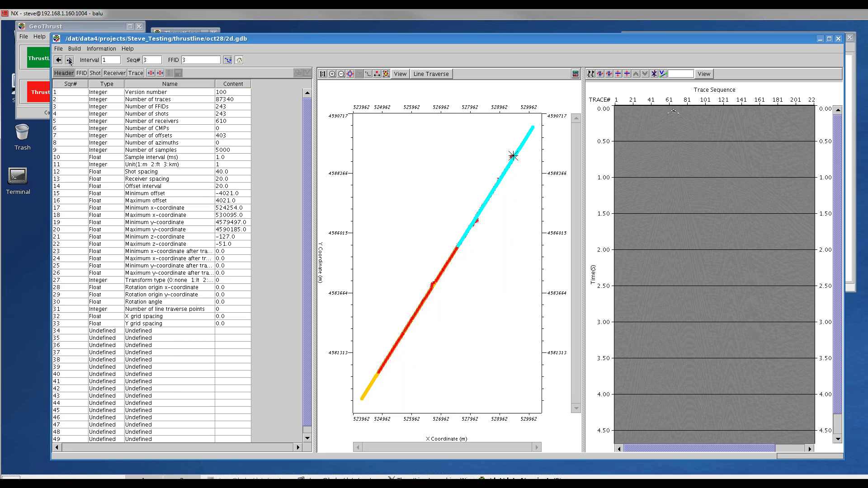
pyautogui.click(636, 75)
pyautogui.click(636, 75)
pyautogui.click(636, 75)
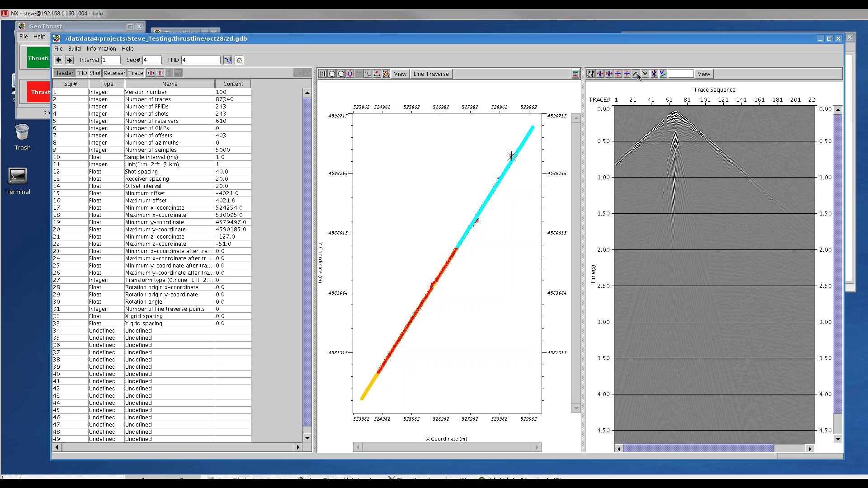
# Review the data selector and rasterizer plot type options of the seismic trace display
pyautogui.click(591, 74)
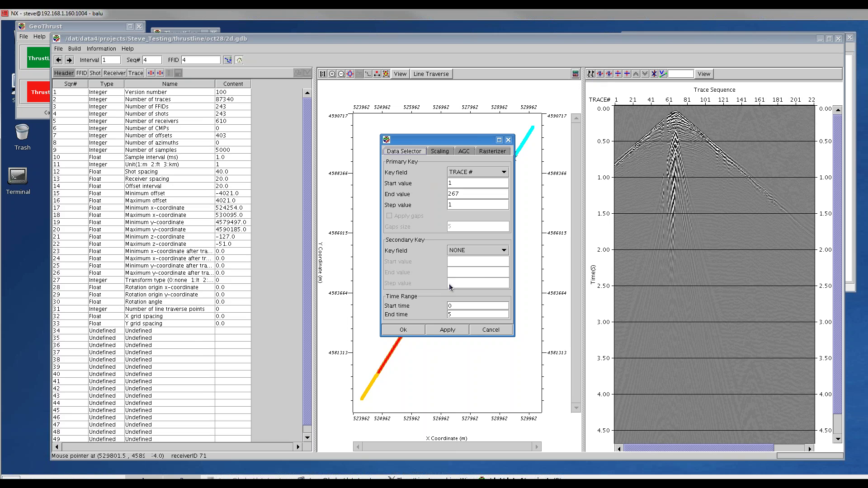
pyautogui.click(491, 153)
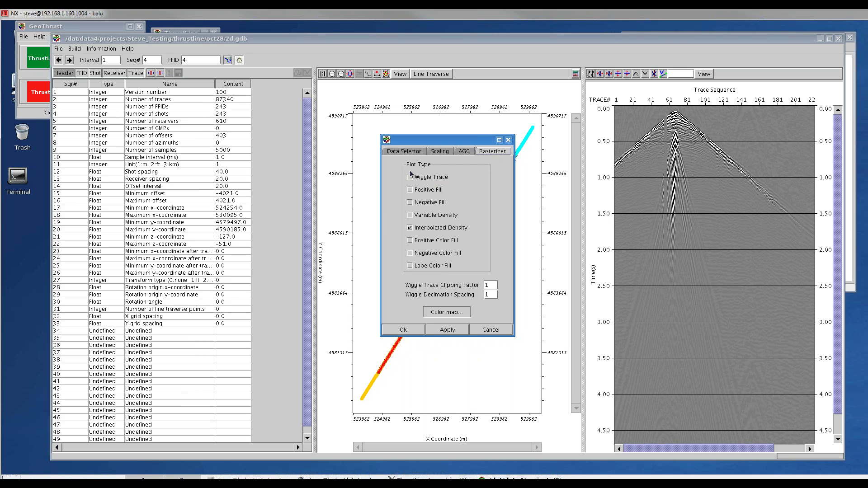
pyautogui.click(490, 330)
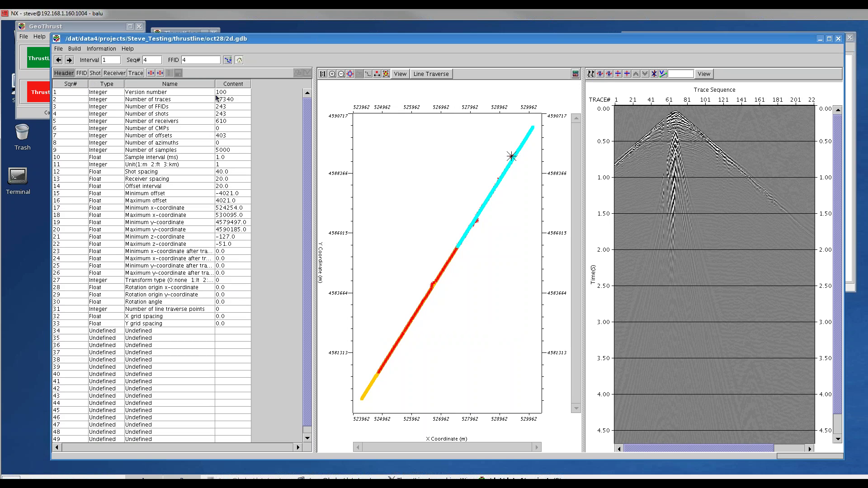
# Look through the FFID and shot tables and sort the receiver table by Z in ascending order
pyautogui.click(93, 74)
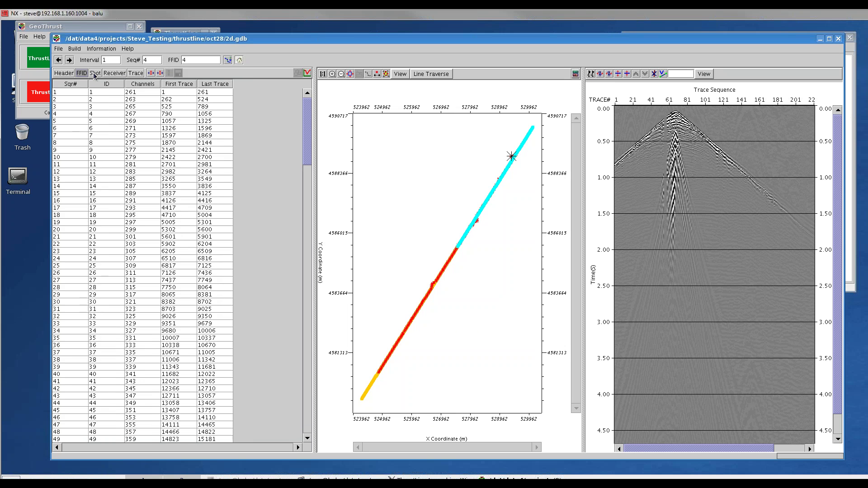
pyautogui.click(114, 73)
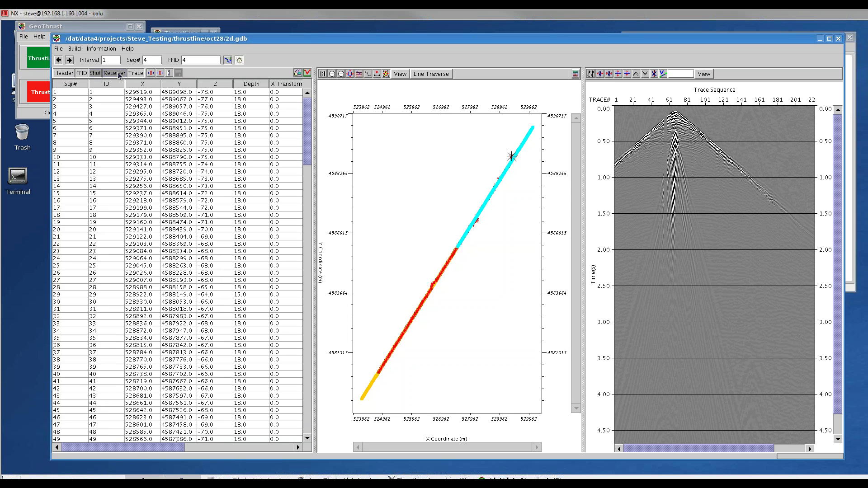
pyautogui.rightClick(209, 85)
pyautogui.click(224, 97)
pyautogui.rightClick(219, 85)
pyautogui.click(224, 95)
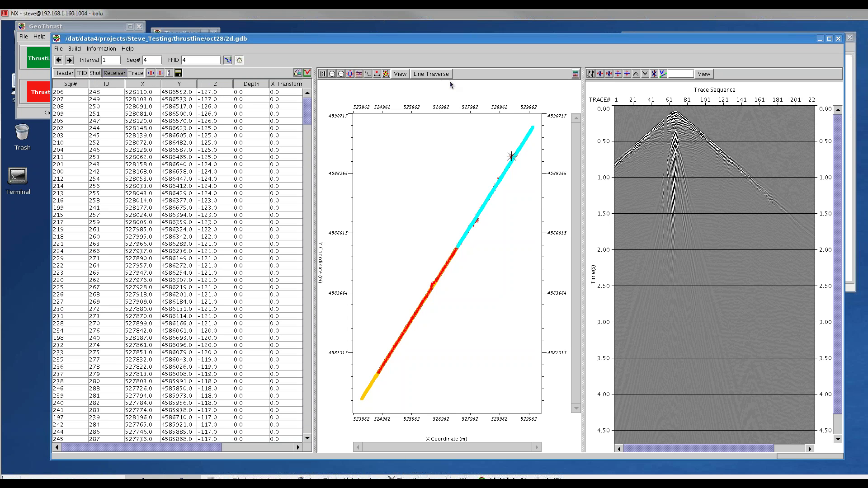
# Inspect the shot and receiver geometry in a rotated 3D view and return to the 2D map
pyautogui.click(404, 75)
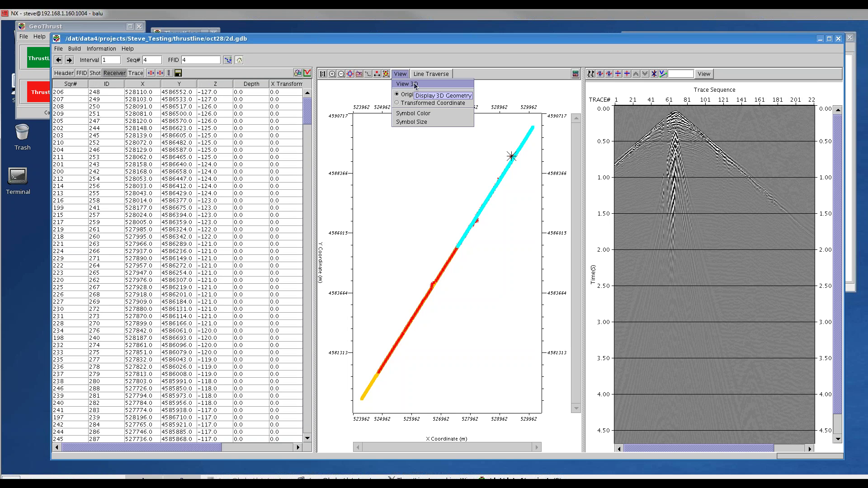
pyautogui.click(415, 84)
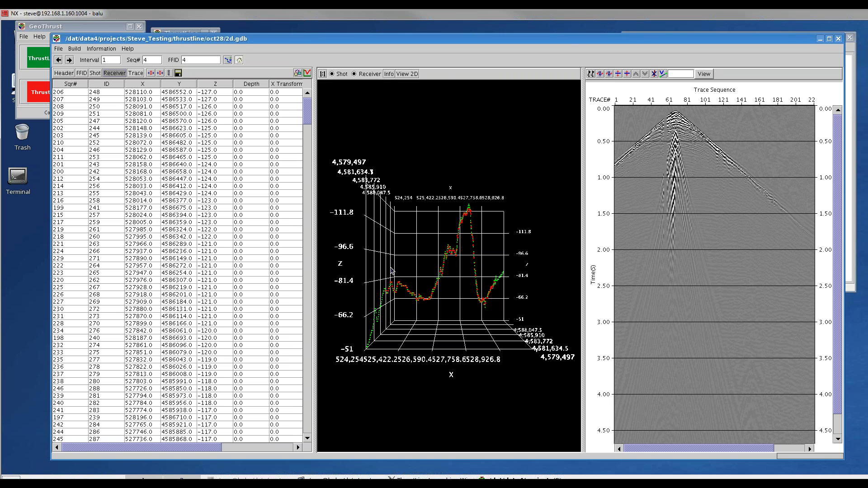
pyautogui.moveTo(512, 261); pyautogui.dragTo(456, 279)
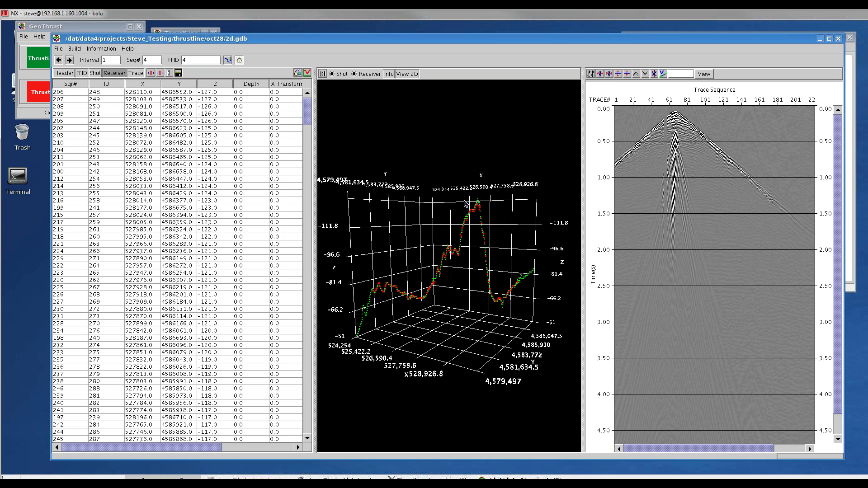
pyautogui.click(408, 74)
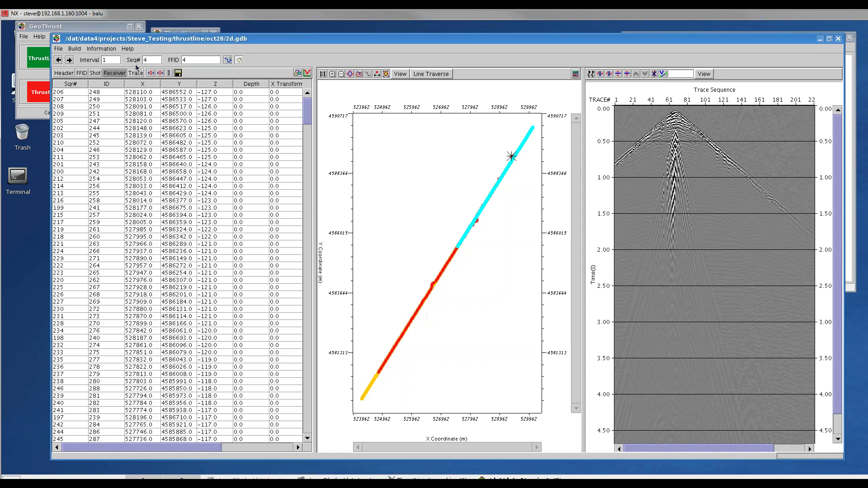
# Build the line traverse from the receivers and save it
pyautogui.moveTo(132, 39)
pyautogui.mouseDown()
pyautogui.moveTo(256, 60)
pyautogui.moveTo(221, 51)
pyautogui.moveTo(144, 52)
pyautogui.moveTo(149, 44)
pyautogui.moveTo(139, 34)
pyautogui.mouseUp()
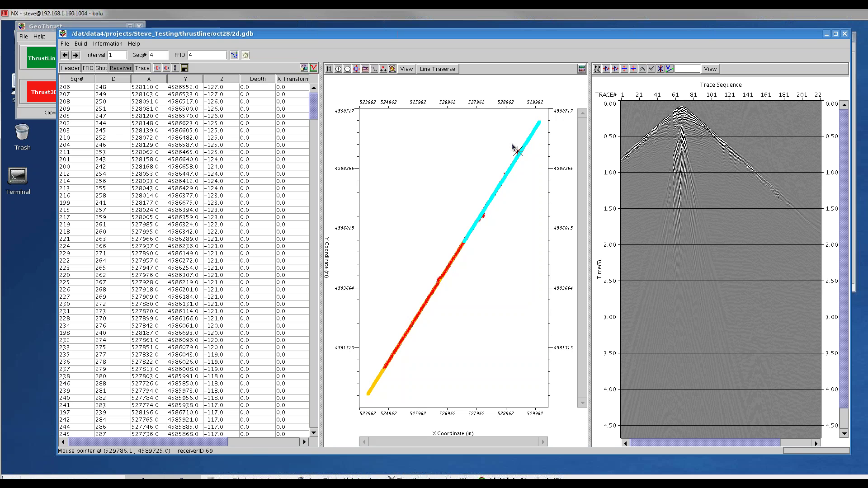
pyautogui.click(437, 70)
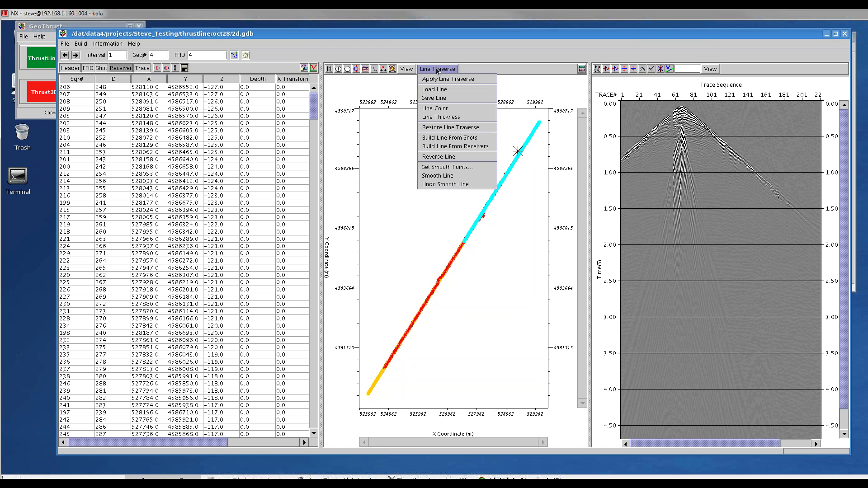
pyautogui.click(471, 146)
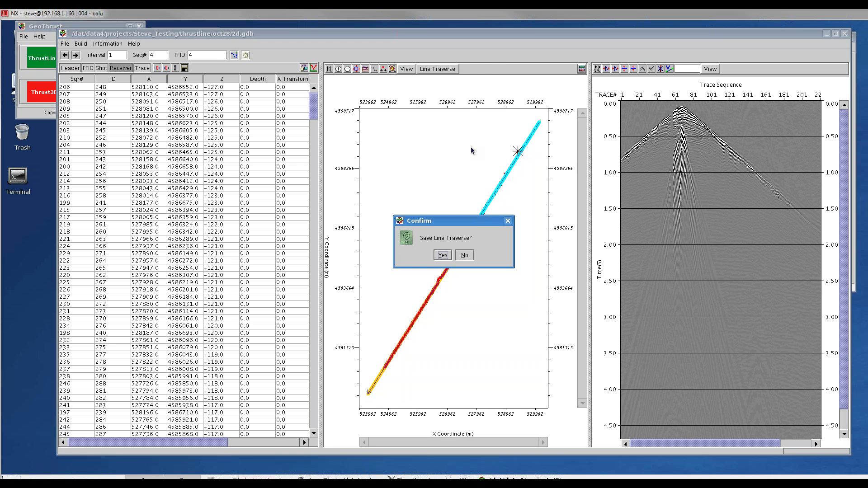
pyautogui.click(442, 256)
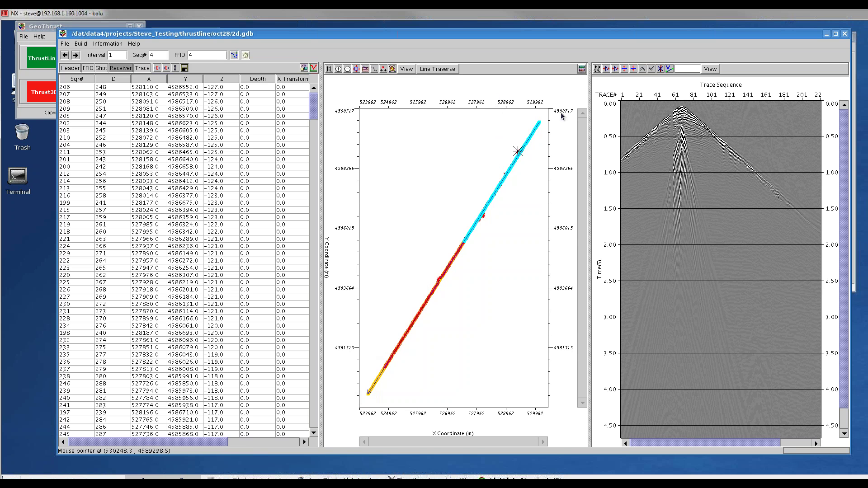
# Reverse the direction of the line traverse and apply the traverse to the geometry
pyautogui.click(437, 71)
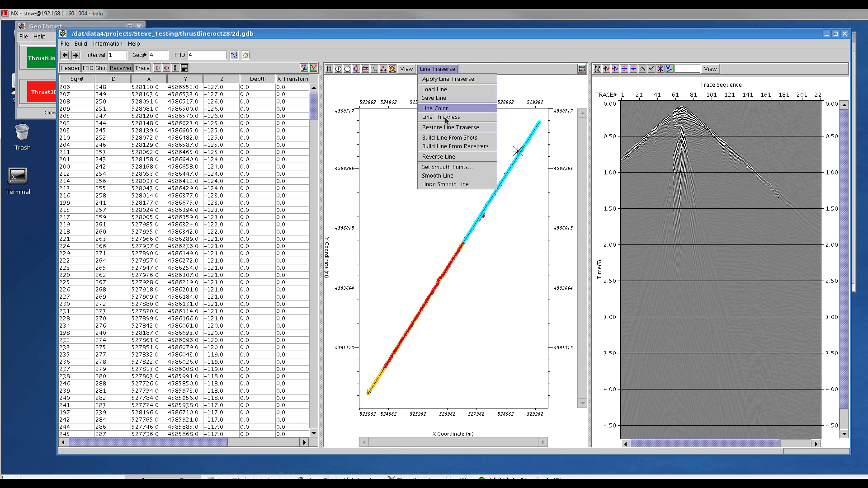
pyautogui.click(444, 158)
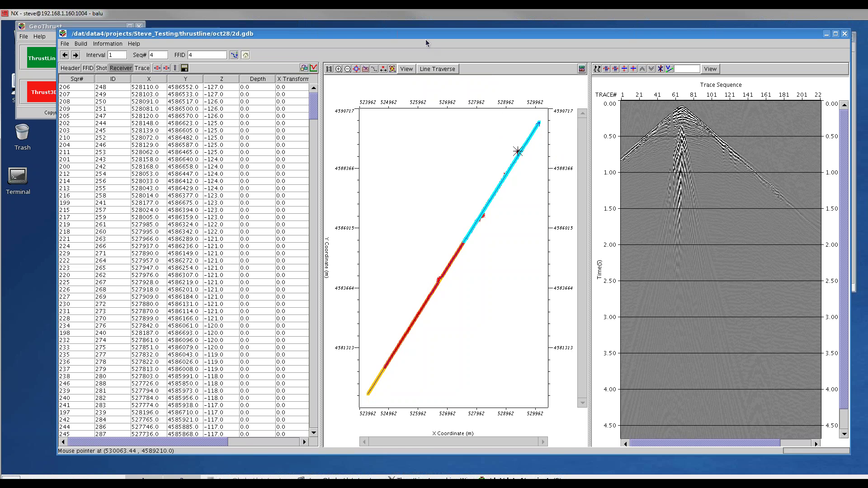
pyautogui.click(441, 70)
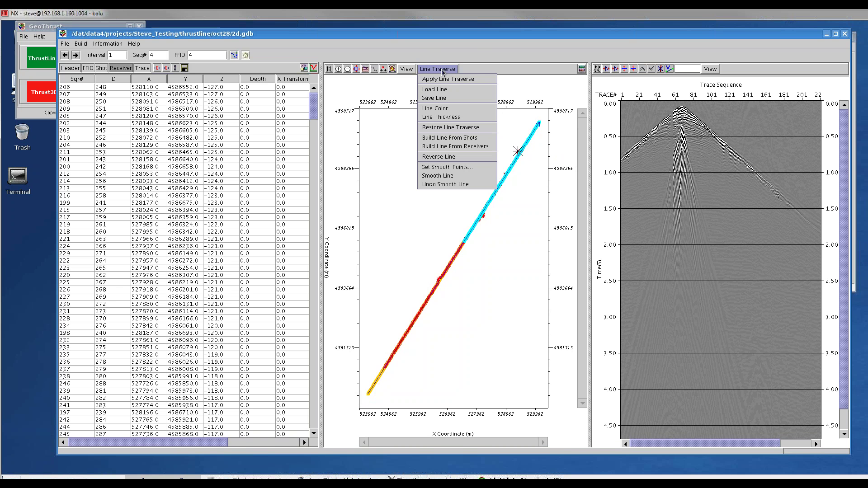
pyautogui.click(449, 81)
pyautogui.click(444, 268)
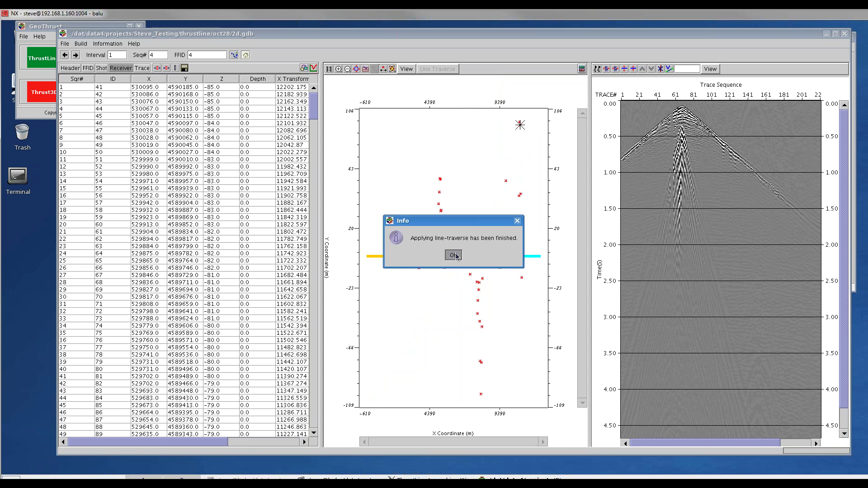
pyautogui.click(454, 255)
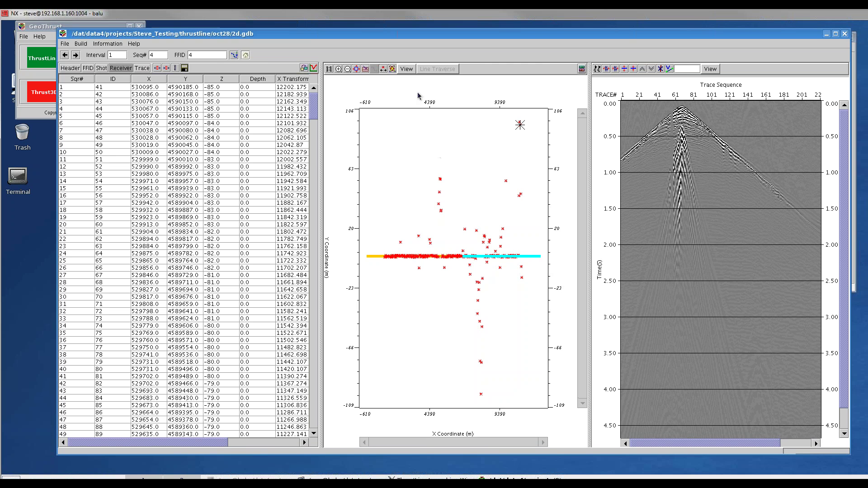
# Build the project index with output file mad06207_xformed.sgy, enabling trace editing that removes killed/non-seismic traces and updates reversed traces
pyautogui.click(245, 55)
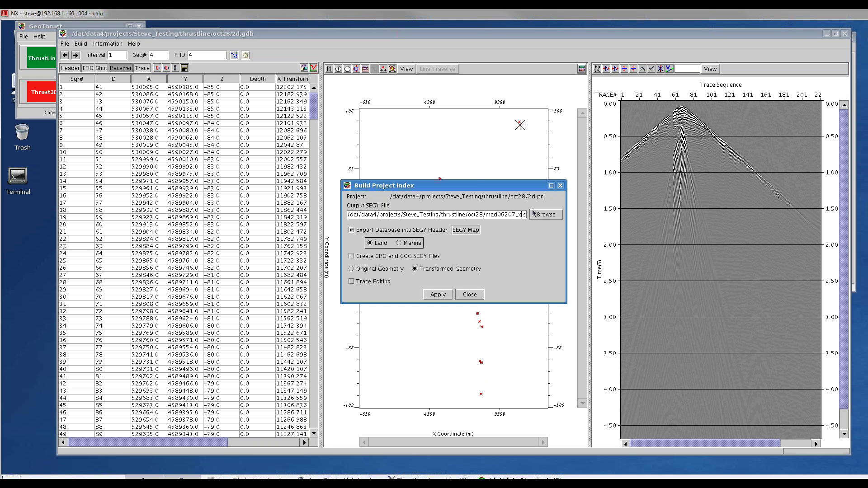
pyautogui.write('ormed')
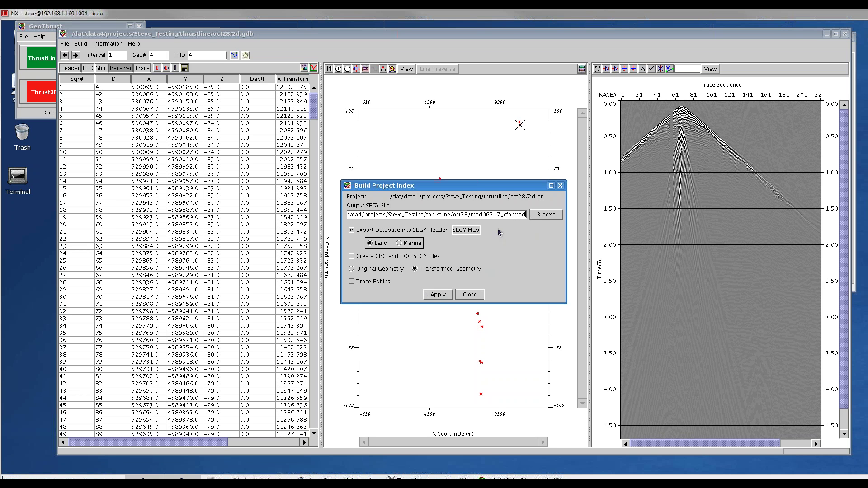
pyautogui.click(352, 282)
pyautogui.click(414, 318)
pyautogui.click(415, 328)
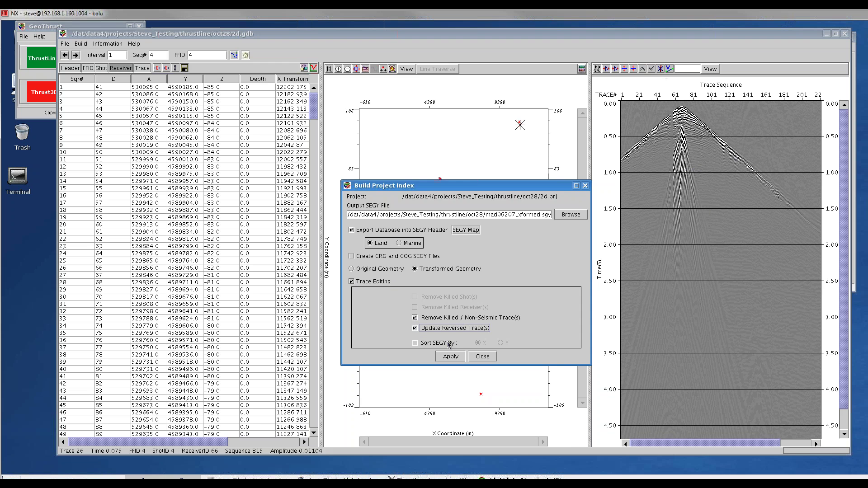
pyautogui.click(451, 357)
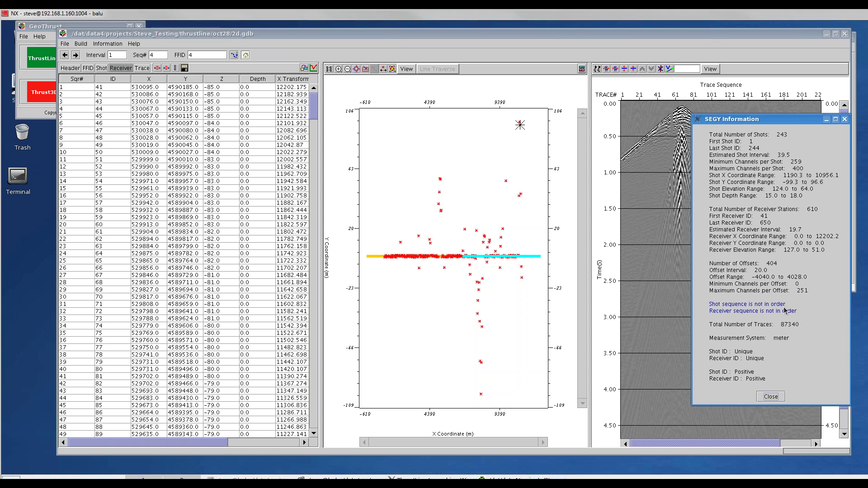
# Close the SEGY information and the geometry database, and open the project in PICKER
pyautogui.click(772, 396)
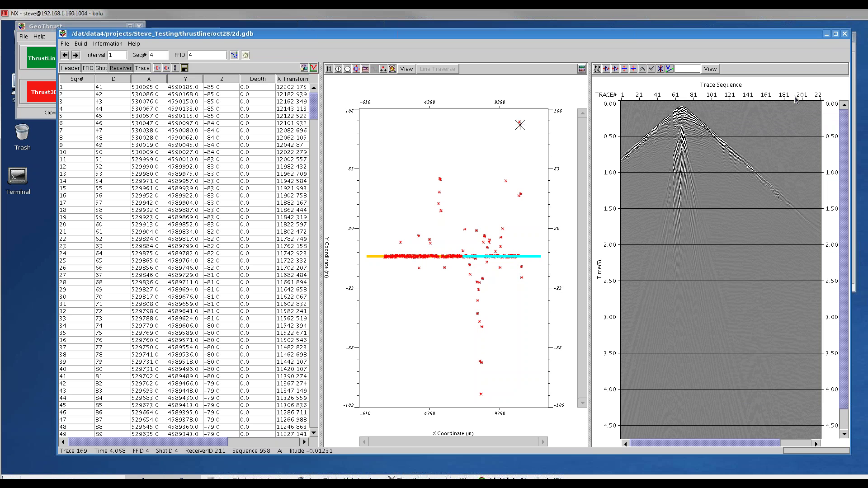
pyautogui.click(845, 34)
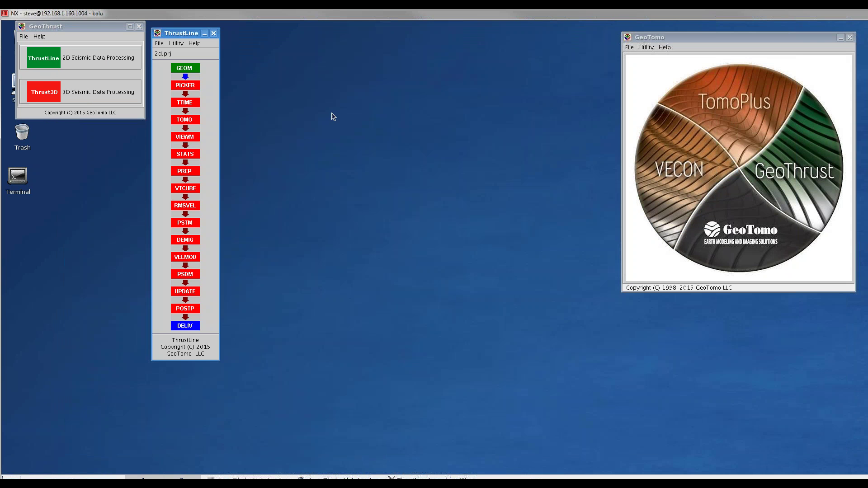
pyautogui.click(188, 86)
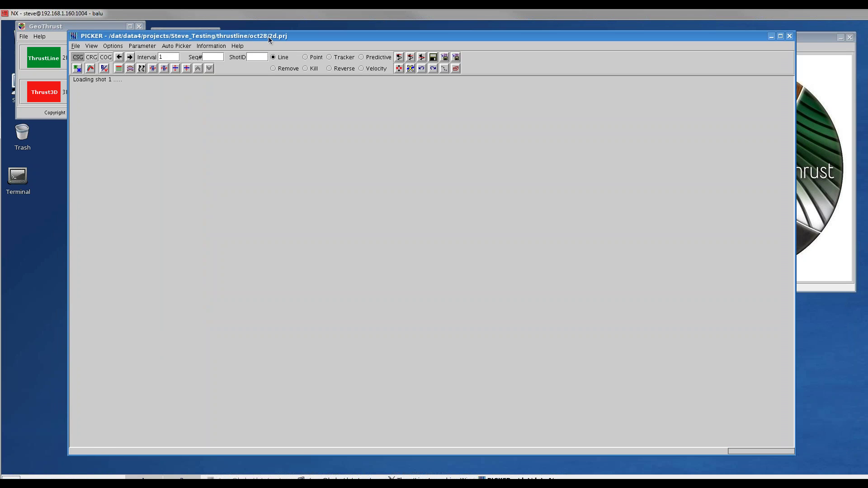
pyautogui.moveTo(272, 34); pyautogui.dragTo(302, 36)
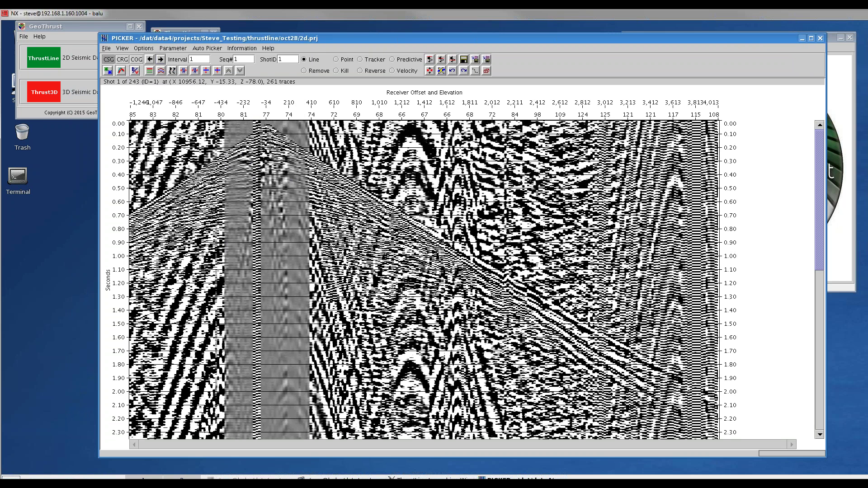
# Step through the first shot gathers and display shot sequence number 5
pyautogui.click(161, 60)
pyautogui.click(161, 59)
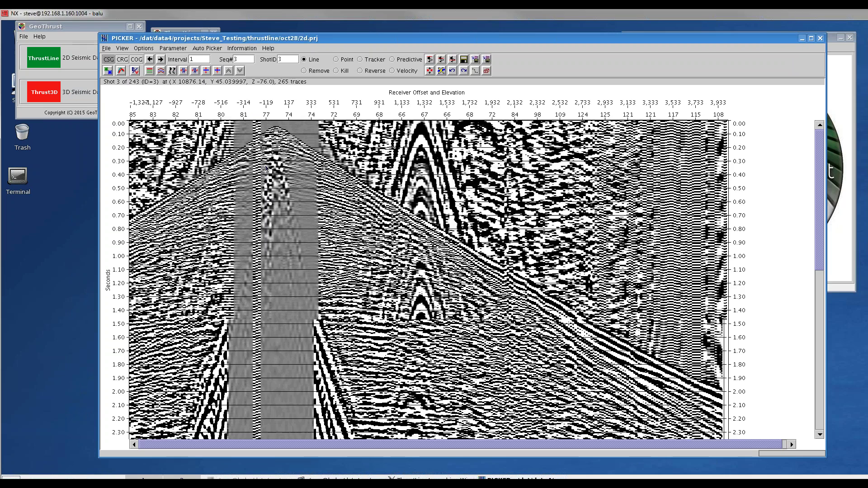
pyautogui.click(160, 59)
pyautogui.doubleClick(244, 60)
pyautogui.write('5')
pyautogui.press('Return')
# Set the shot interval to 10 and advance to shot 25
pyautogui.click(203, 59)
pyautogui.write('0')
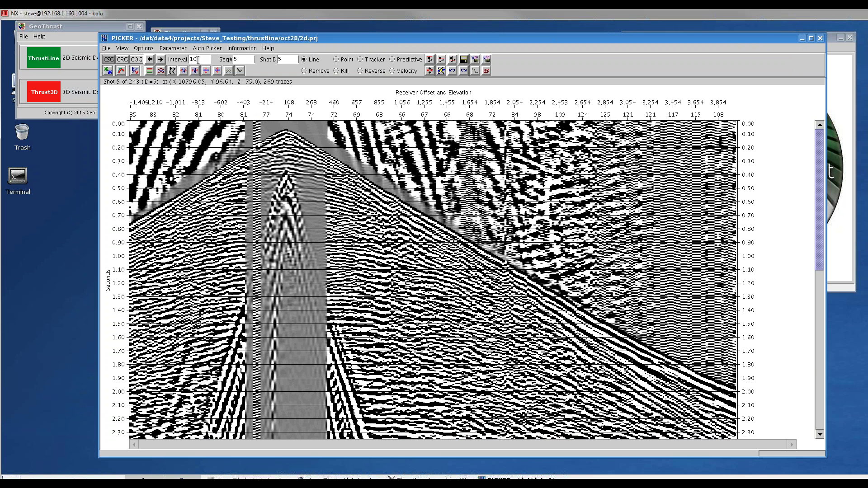
pyautogui.click(161, 59)
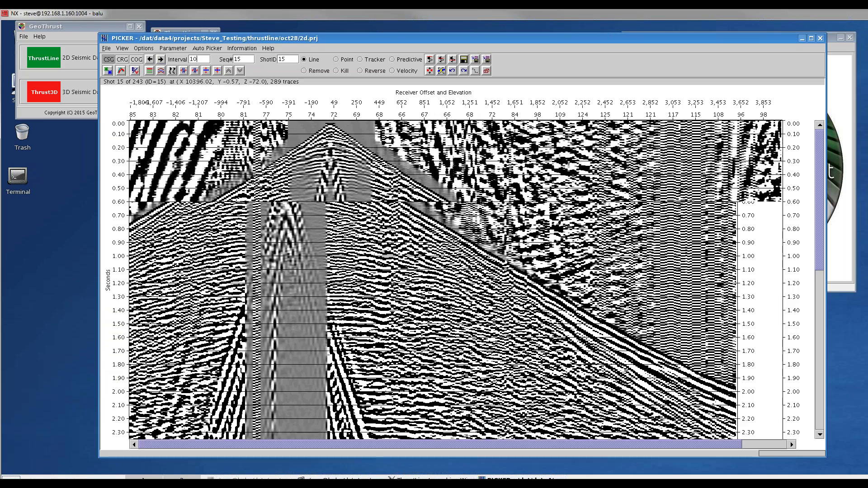
pyautogui.click(161, 60)
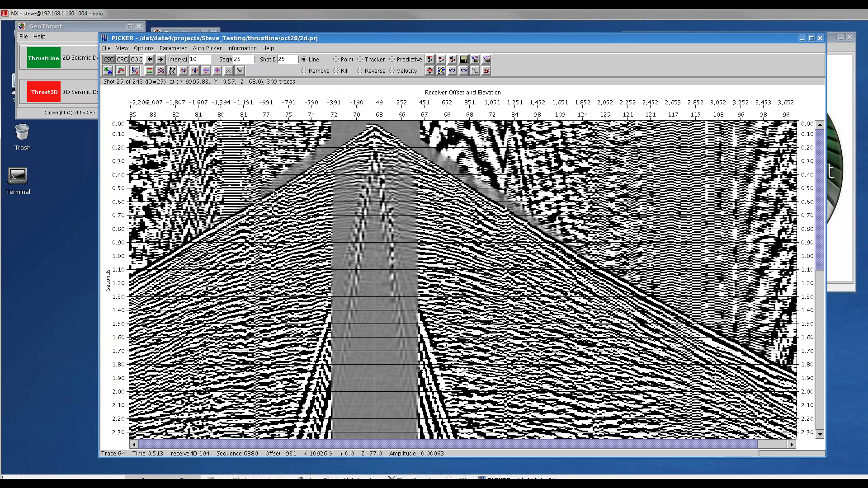
# Try line and point picking on the first arrivals of shot 25 and remove those picks
pyautogui.moveTo(350, 146); pyautogui.dragTo(276, 188)
pyautogui.click(366, 178)
pyautogui.click(403, 159)
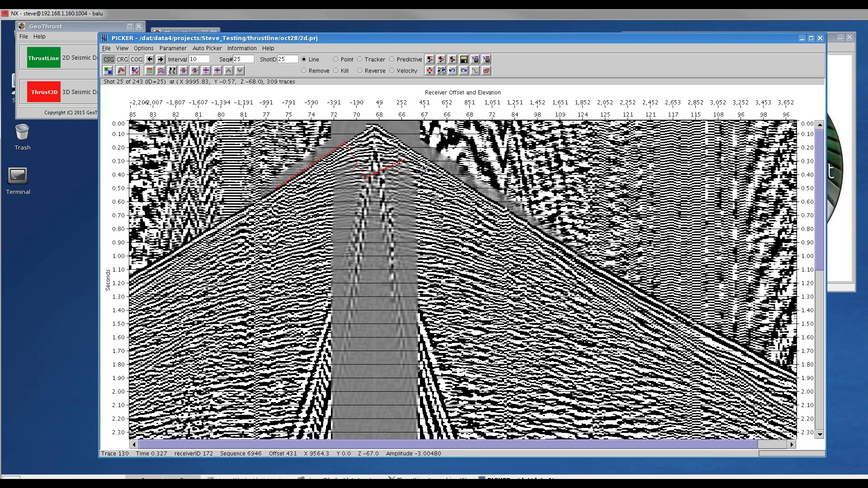
pyautogui.click(336, 59)
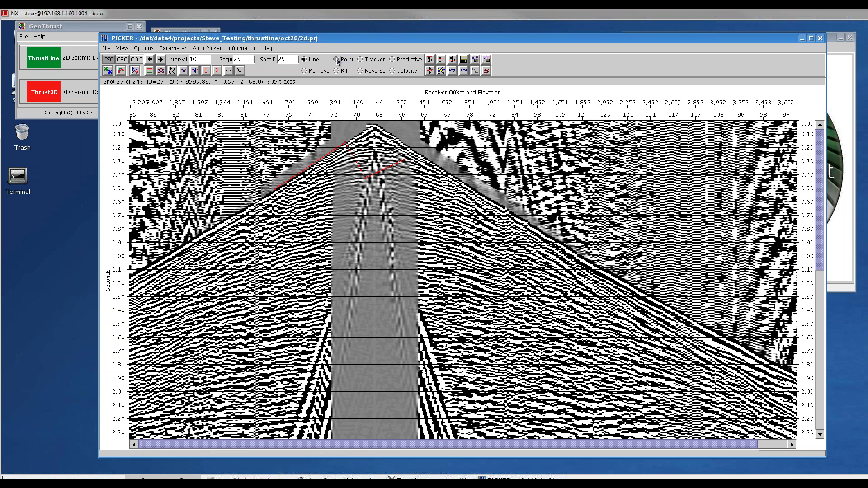
pyautogui.moveTo(416, 154); pyautogui.dragTo(505, 204)
pyautogui.click(318, 71)
pyautogui.moveTo(245, 183); pyautogui.dragTo(565, 188)
# Pick the first breaks on both sides of shot 25 in Tracker mode
pyautogui.click(361, 60)
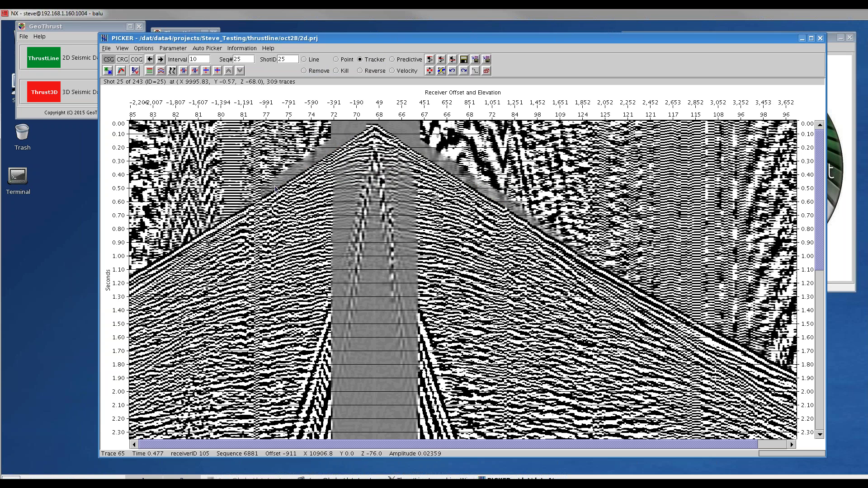
pyautogui.click(544, 237)
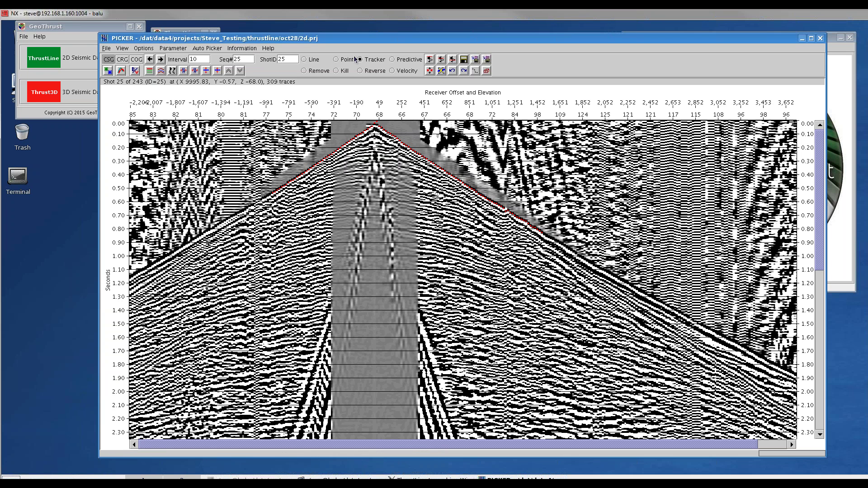
# Close PICKER after moving the ThrustLine flow window aside, and open the transformed SEGY file in PREP
pyautogui.moveTo(376, 37); pyautogui.dragTo(456, 40)
pyautogui.moveTo(173, 35); pyautogui.dragTo(57, 32)
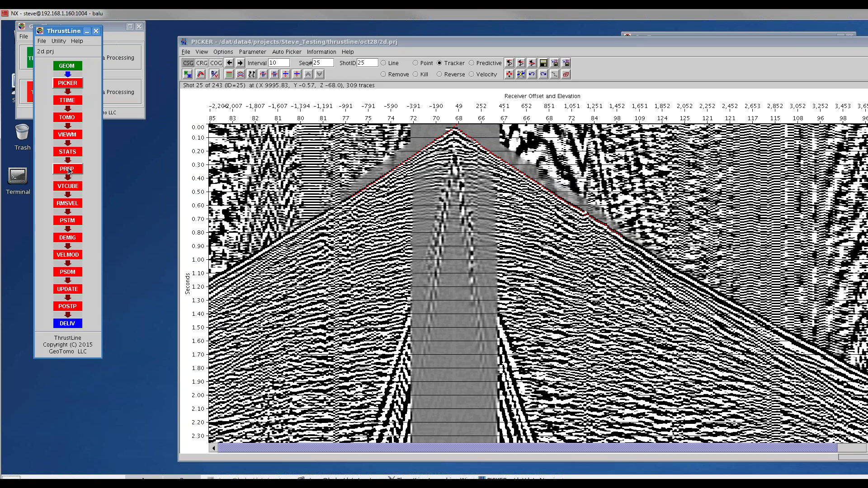
pyautogui.moveTo(509, 42); pyautogui.dragTo(443, 33)
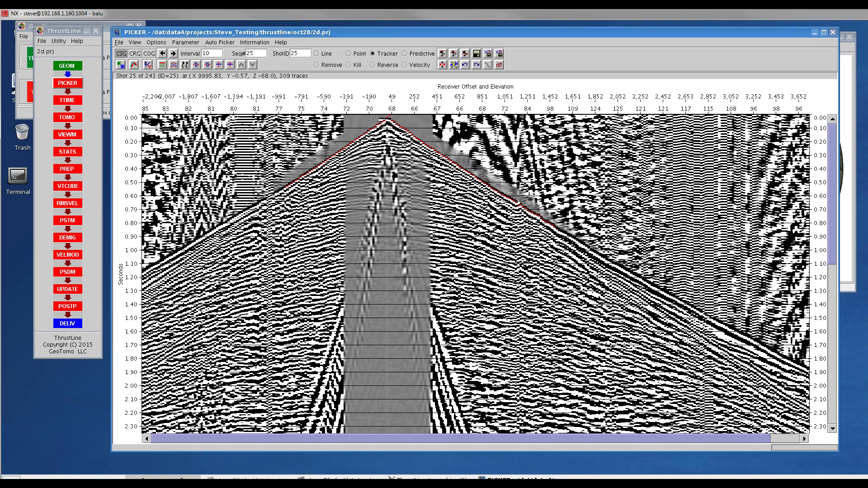
pyautogui.click(832, 33)
pyautogui.click(70, 168)
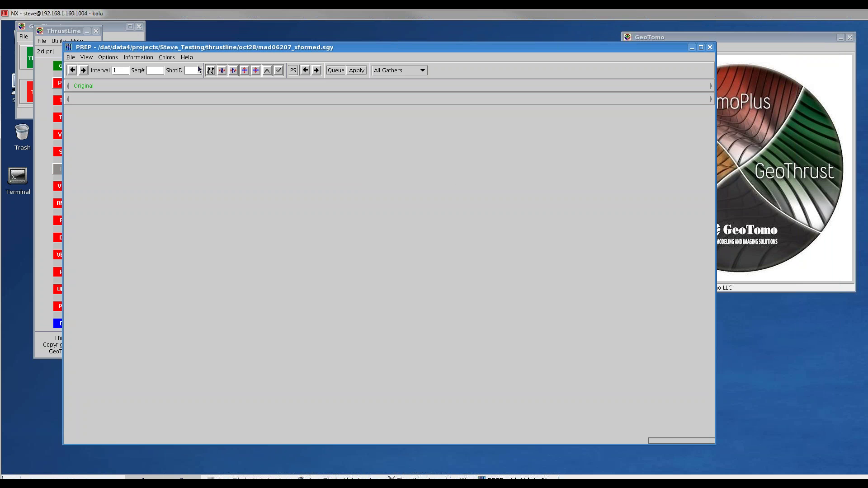
pyautogui.moveTo(205, 45); pyautogui.dragTo(287, 41)
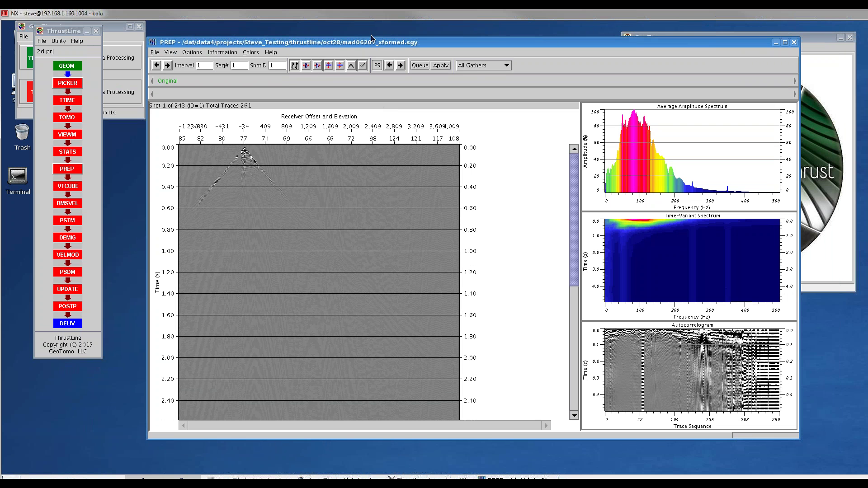
# Open the processing sequence setup and enlarge its window
pyautogui.click(378, 66)
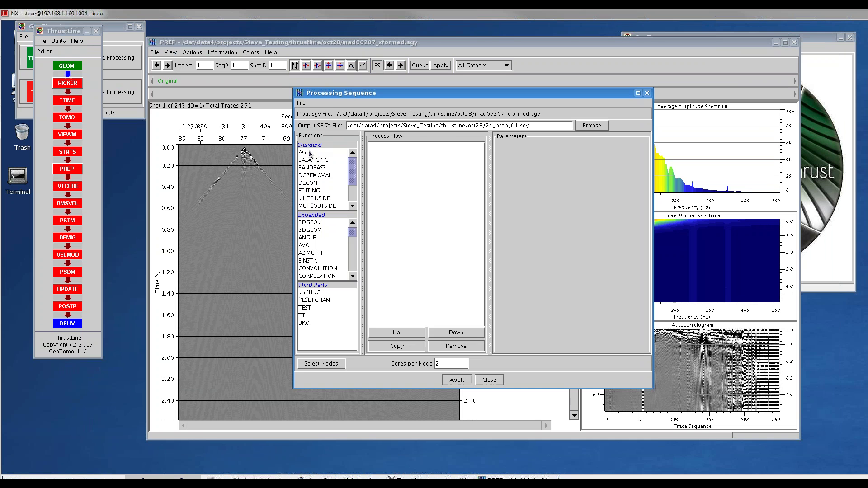
pyautogui.moveTo(402, 95); pyautogui.dragTo(346, 94)
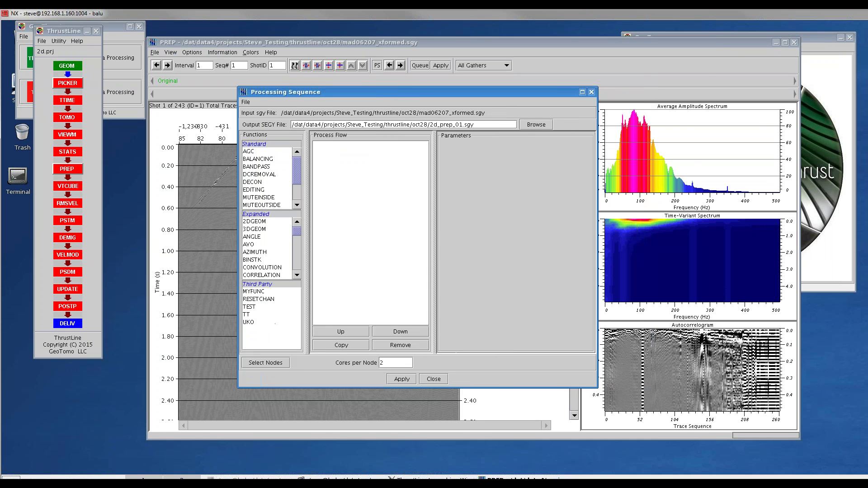
pyautogui.moveTo(597, 385); pyautogui.dragTo(694, 441)
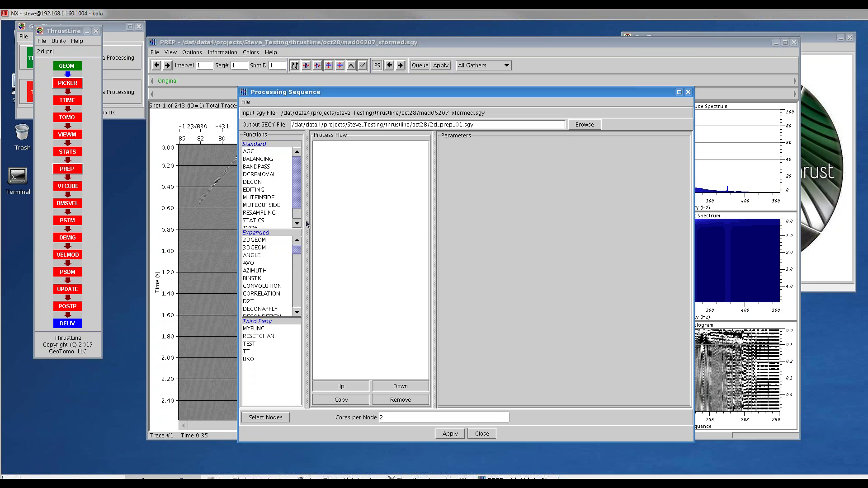
# Add BALANCING followed by FBDYN to the process flow
pyautogui.doubleClick(265, 160)
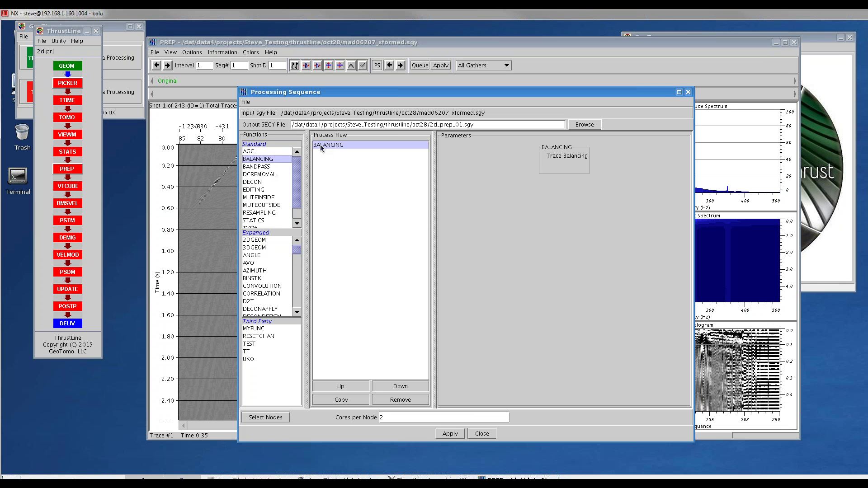
pyautogui.click(297, 280)
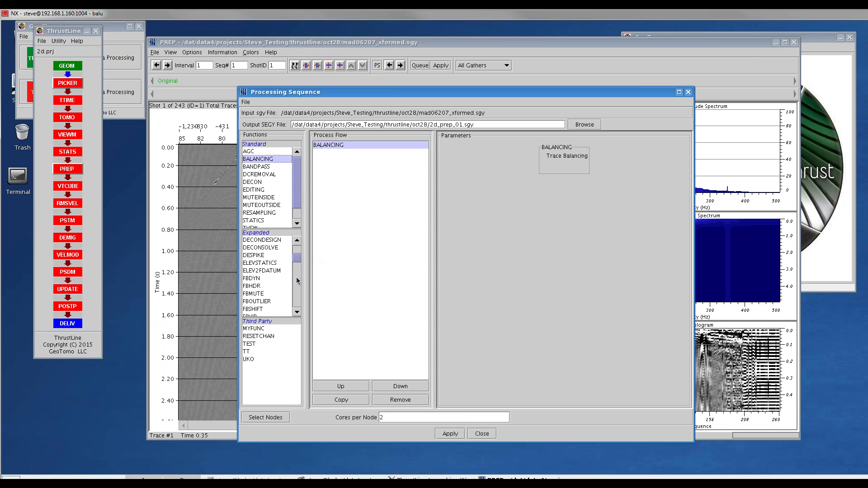
pyautogui.doubleClick(251, 278)
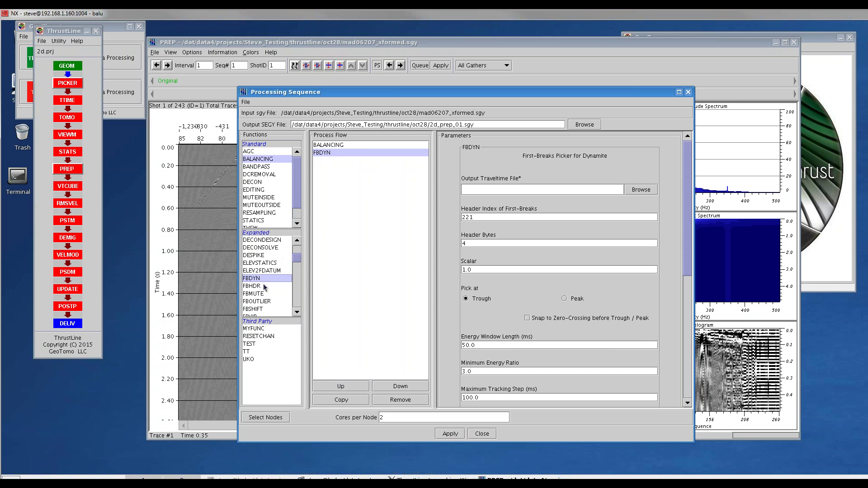
# Add FBVIB to the process flow to view its parameters, and remove it again
pyautogui.click(298, 287)
pyautogui.doubleClick(252, 240)
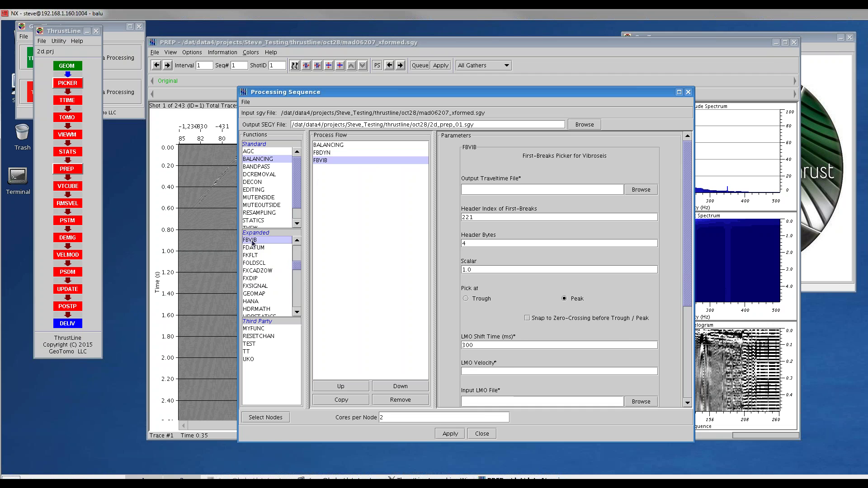
pyautogui.click(324, 156)
pyautogui.click(324, 161)
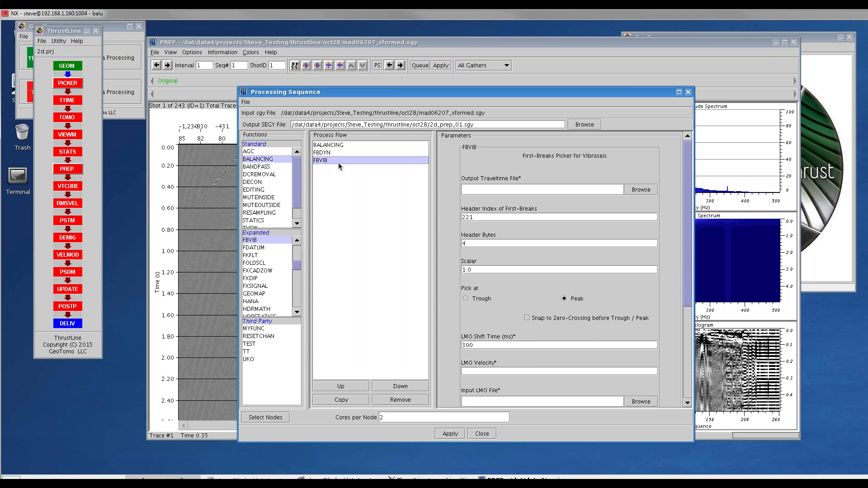
pyautogui.click(323, 163)
pyautogui.click(404, 401)
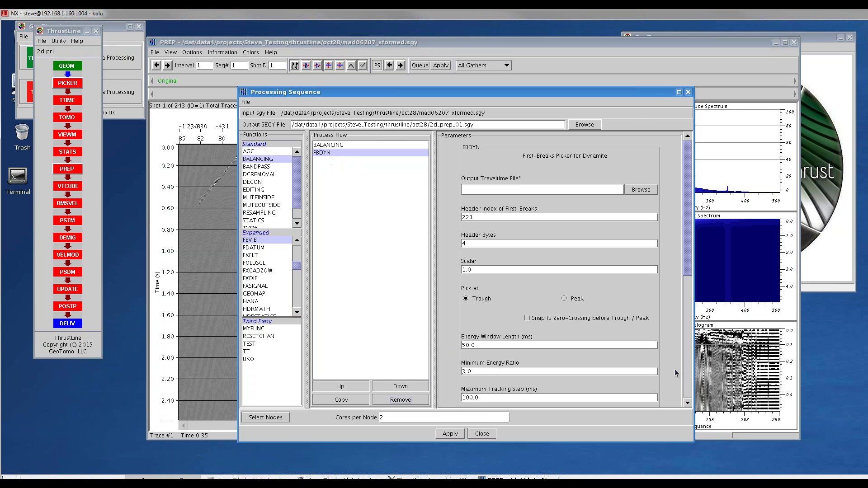
# Set the maximum tracking step of FBDYN to 20 ms and its LMO velocity to 2000
pyautogui.moveTo(600, 94); pyautogui.dragTo(526, 75)
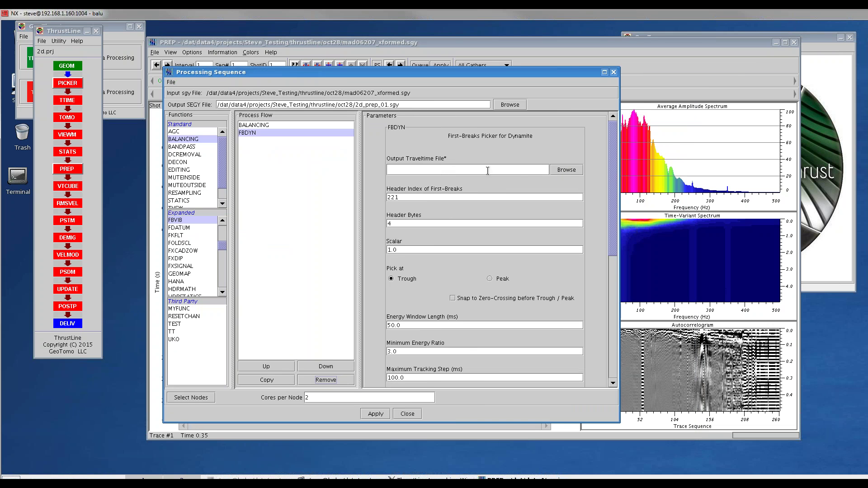
pyautogui.click(403, 197)
pyautogui.doubleClick(405, 197)
pyautogui.click(406, 197)
pyautogui.scroll(-3, 613, 248)
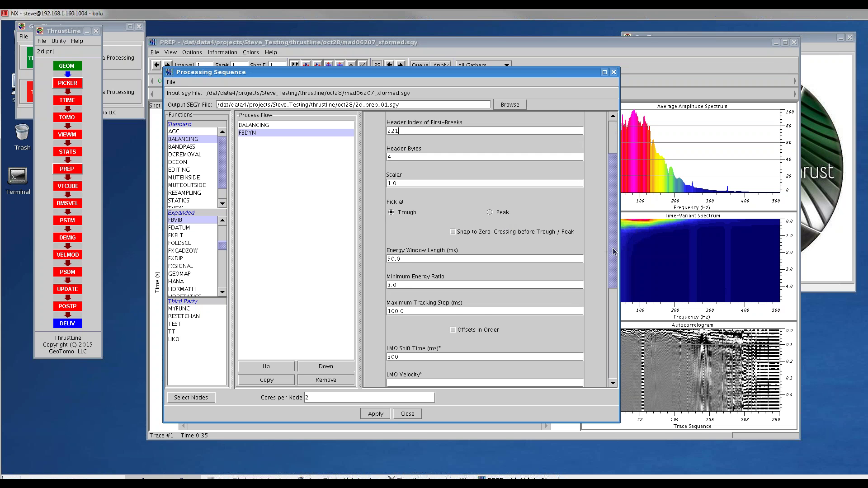
pyautogui.scroll(-1, 613, 248)
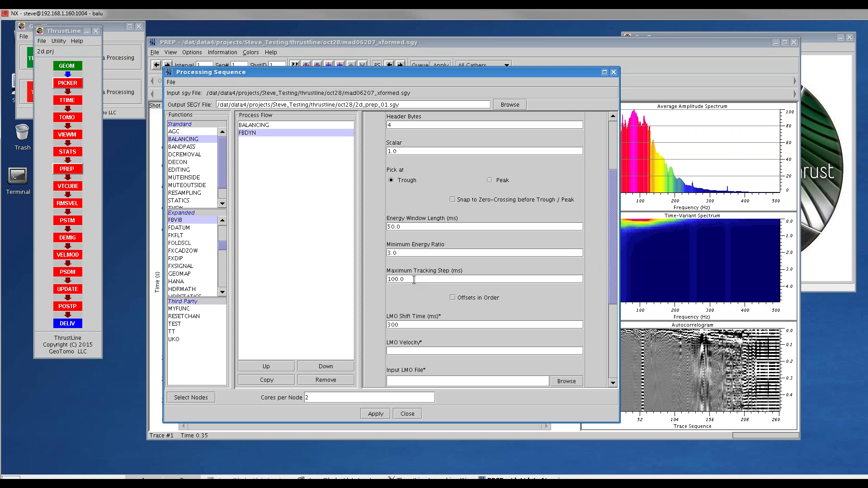
pyautogui.moveTo(413, 279); pyautogui.dragTo(377, 276)
pyautogui.moveTo(613, 293); pyautogui.dragTo(614, 324)
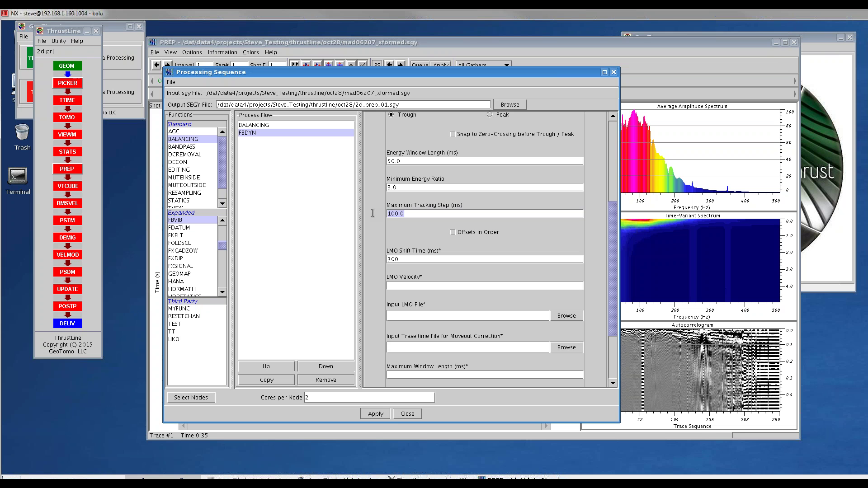
pyautogui.write('2000')
# Add LMO to the process flow between BALANCING and FBDYN, with a velocity of 2000
pyautogui.scroll(-1, 222, 197)
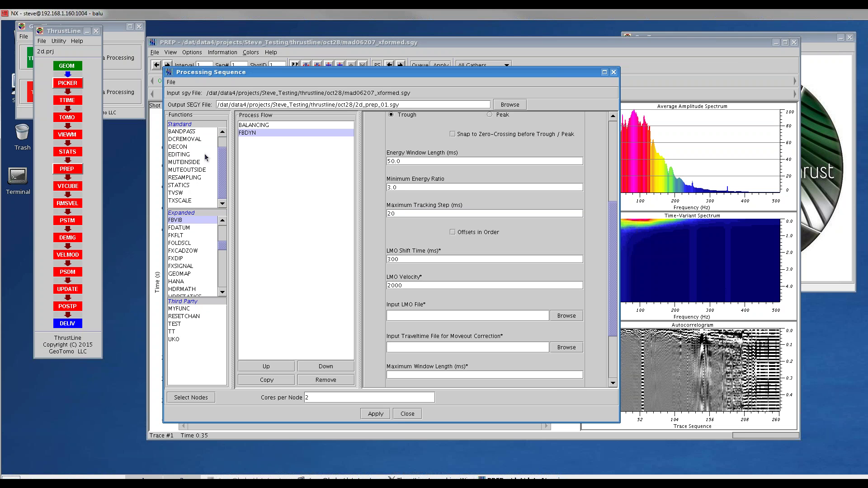
pyautogui.click(223, 236)
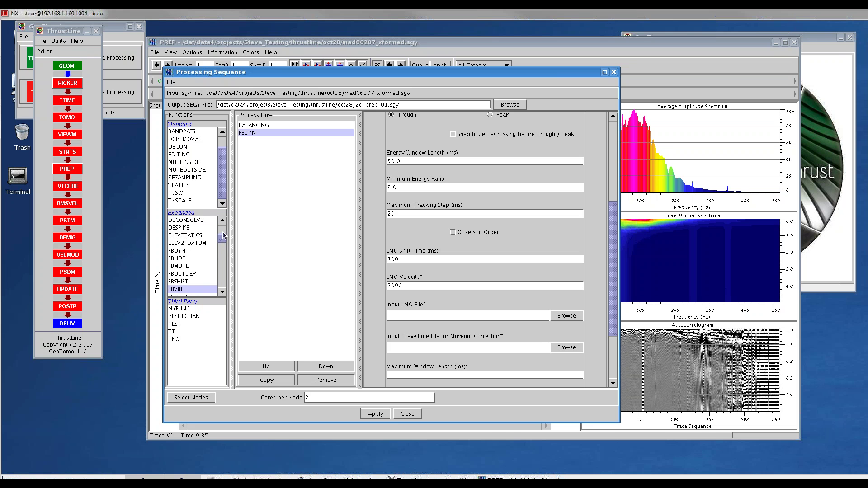
pyautogui.click(225, 256)
pyautogui.click(225, 261)
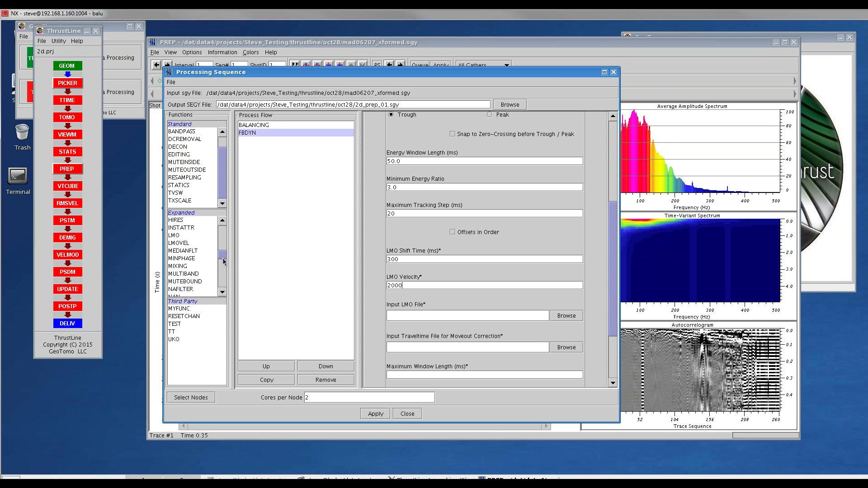
pyautogui.doubleClick(174, 235)
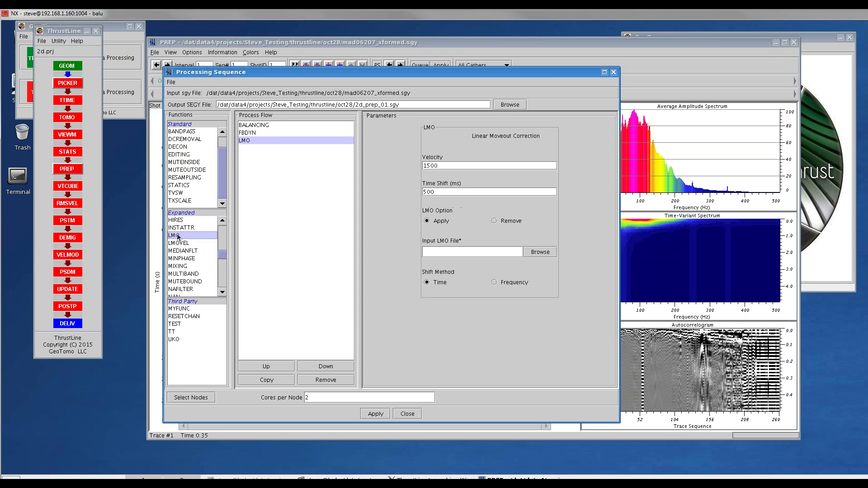
pyautogui.click(281, 365)
pyautogui.click(448, 166)
pyautogui.moveTo(447, 166); pyautogui.dragTo(413, 162)
pyautogui.write('2000')
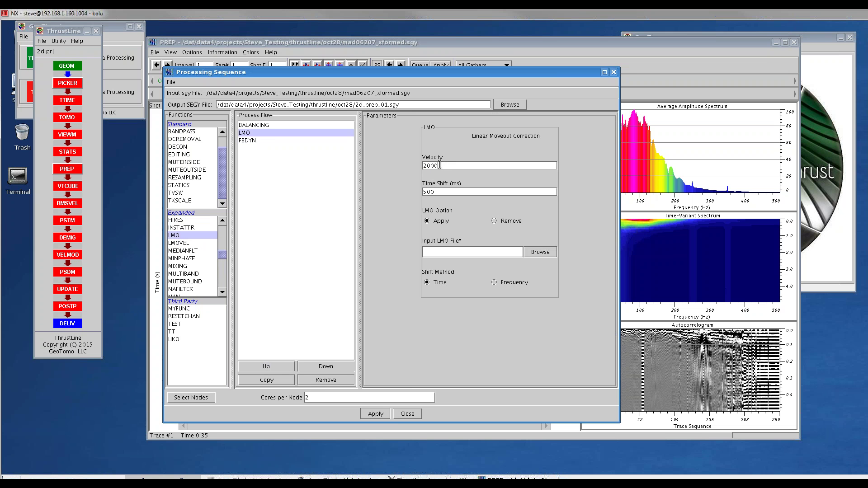
# Apply the processing sequence and display the first shot after BALANCING and after LMO
pyautogui.click(251, 141)
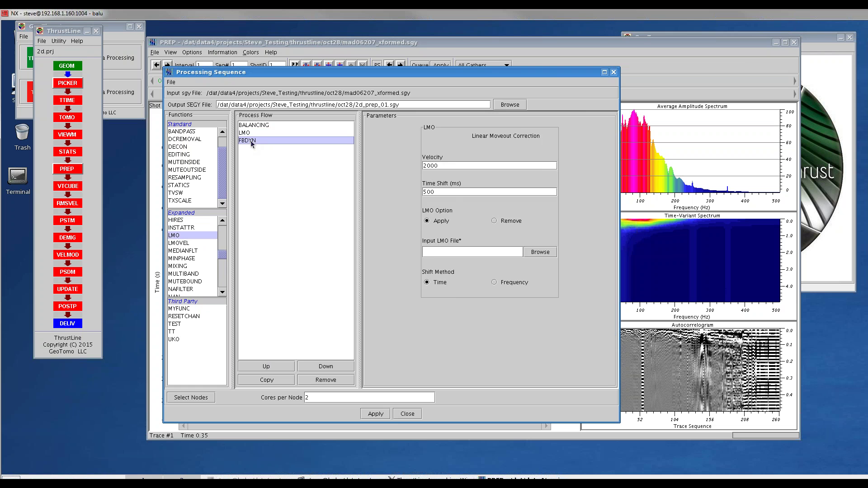
pyautogui.click(377, 414)
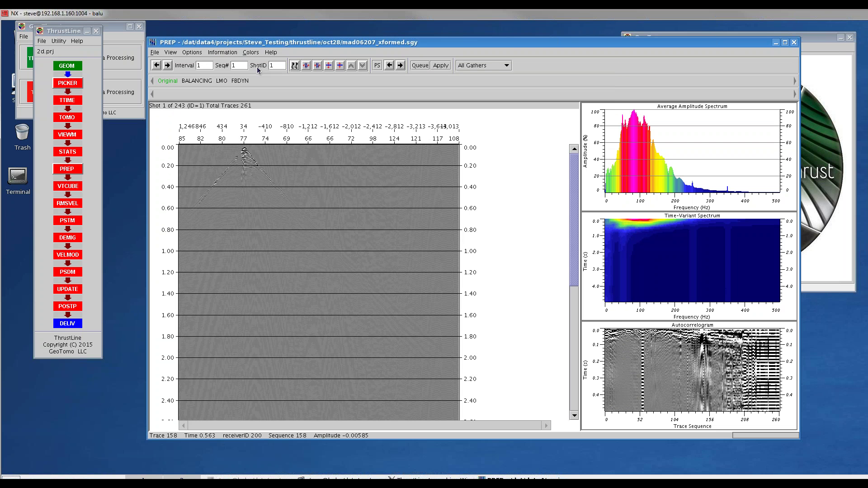
pyautogui.click(400, 66)
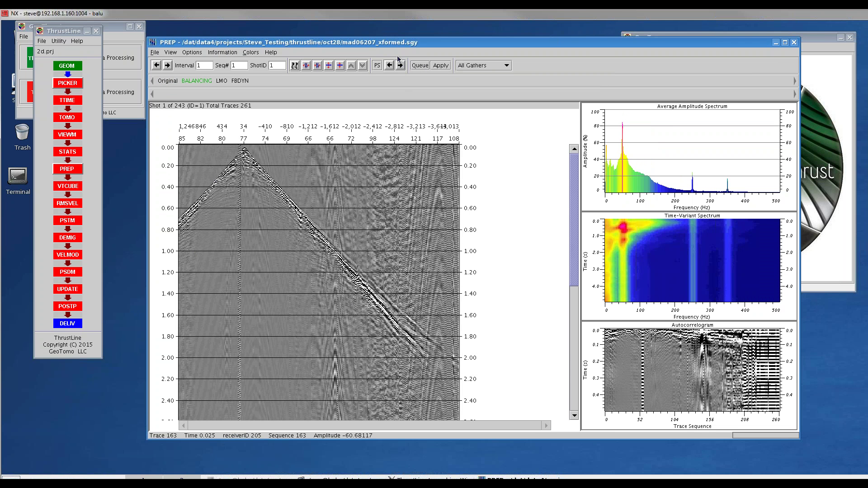
pyautogui.click(401, 65)
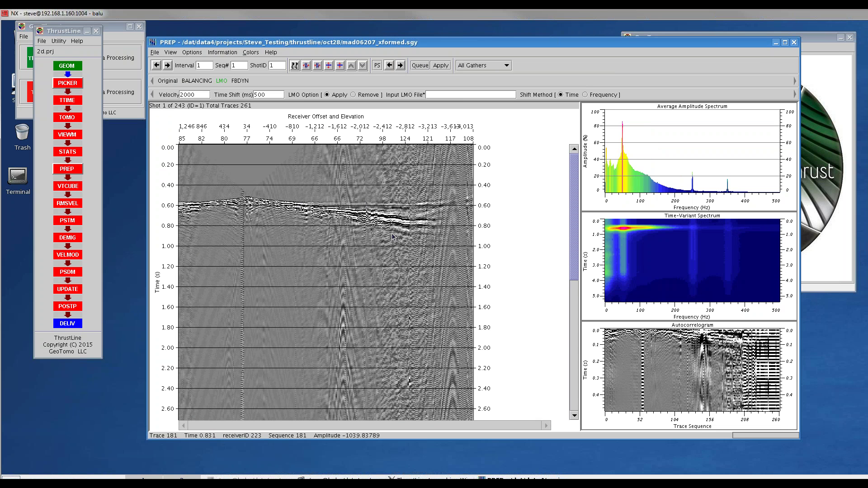
# Go to the gather with sequence number 100 and view it after BALANCING and after LMO
pyautogui.click(240, 65)
pyautogui.write('00')
pyautogui.press('Return')
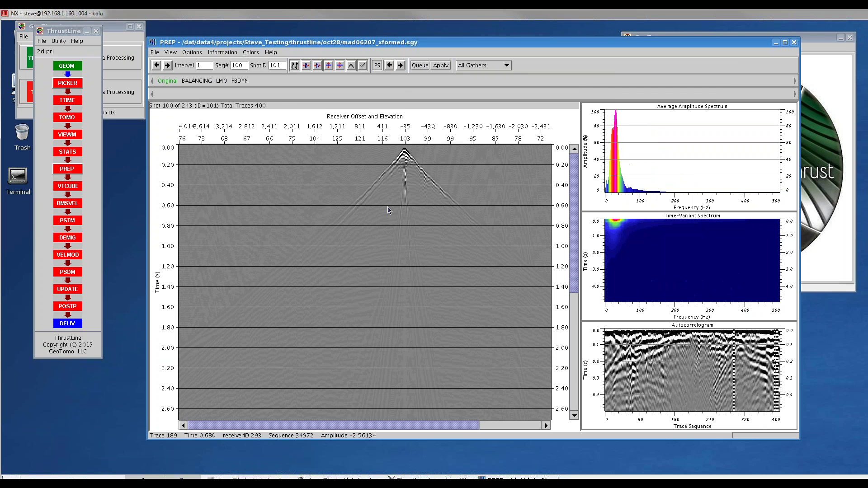
pyautogui.click(400, 66)
pyautogui.click(400, 67)
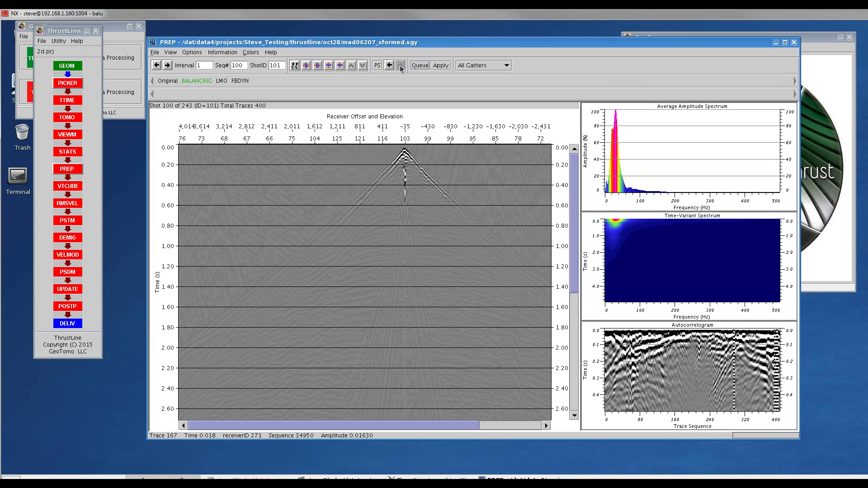
pyautogui.click(401, 67)
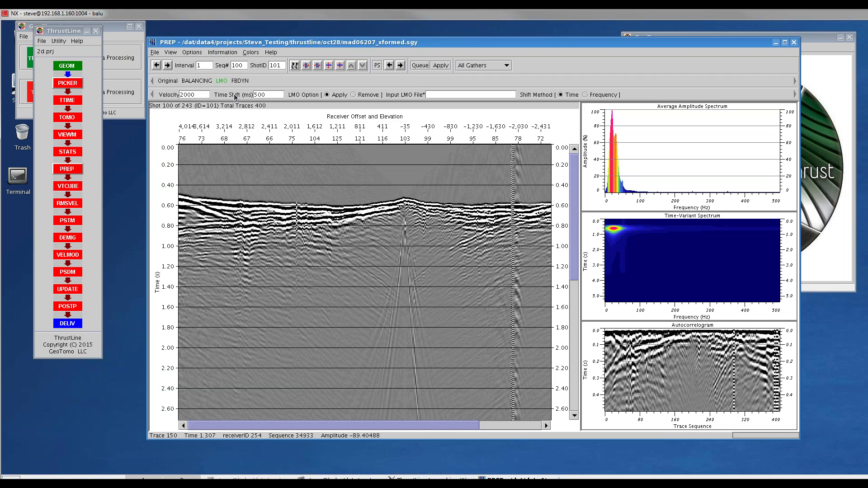
# Remove LMO from the processing sequence and set the maximum window length of FBDYN to 800 ms
pyautogui.click(377, 66)
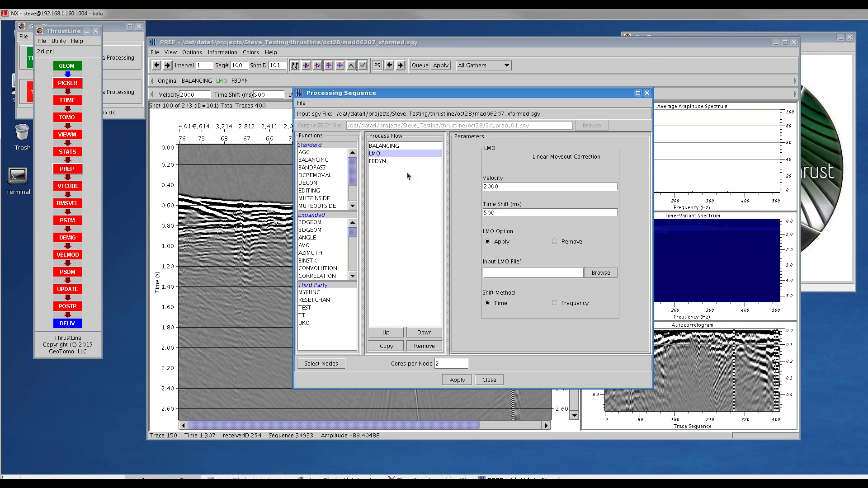
pyautogui.click(424, 347)
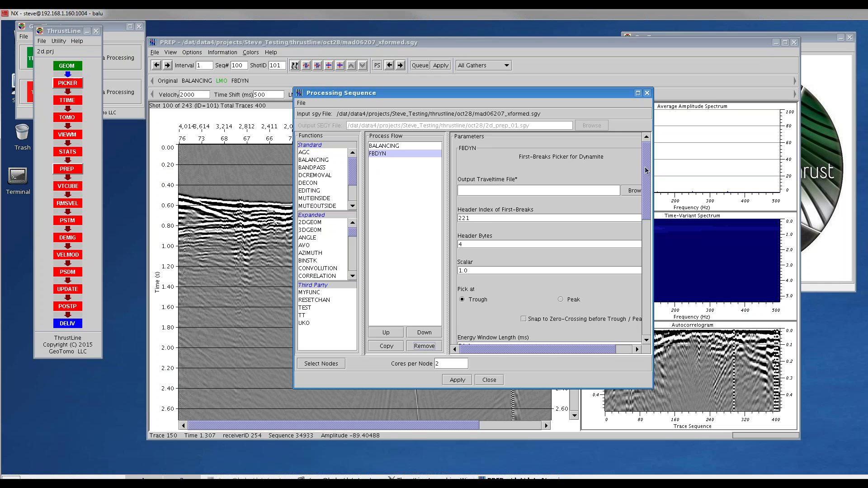
pyautogui.moveTo(647, 171); pyautogui.dragTo(645, 266)
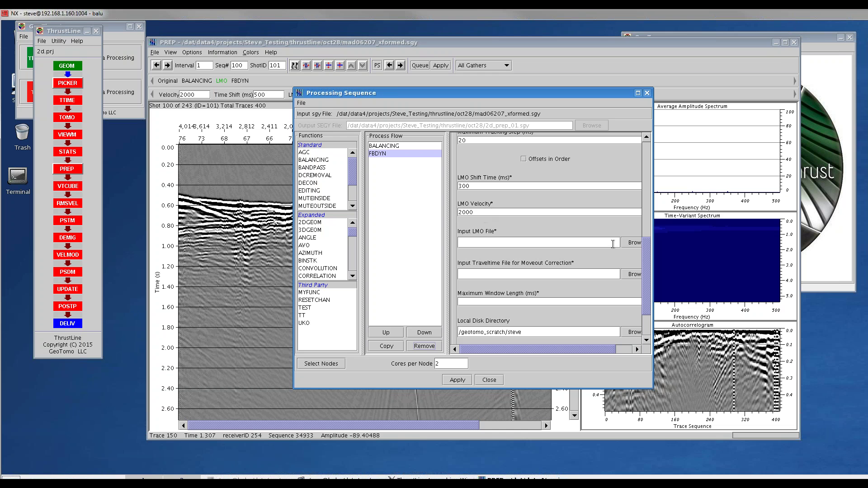
pyautogui.scroll(5, 644, 235)
pyautogui.scroll(-2, 646, 231)
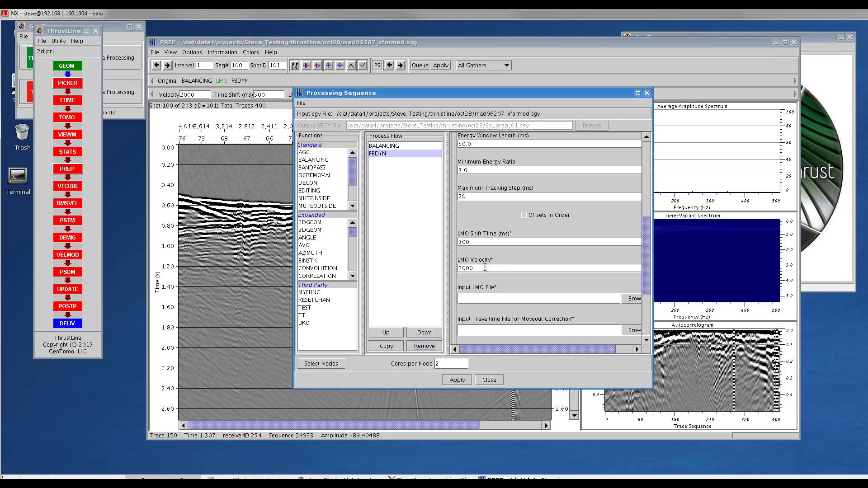
pyautogui.moveTo(648, 256); pyautogui.dragTo(649, 293)
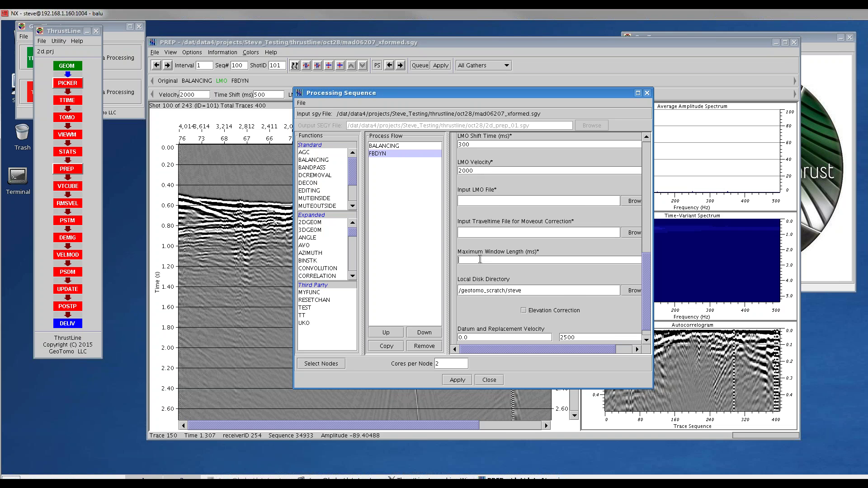
pyautogui.click(217, 213)
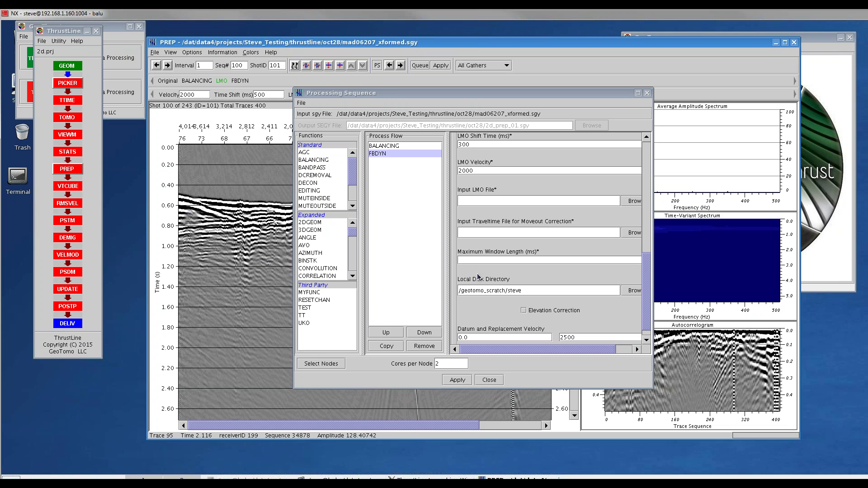
pyautogui.click(489, 261)
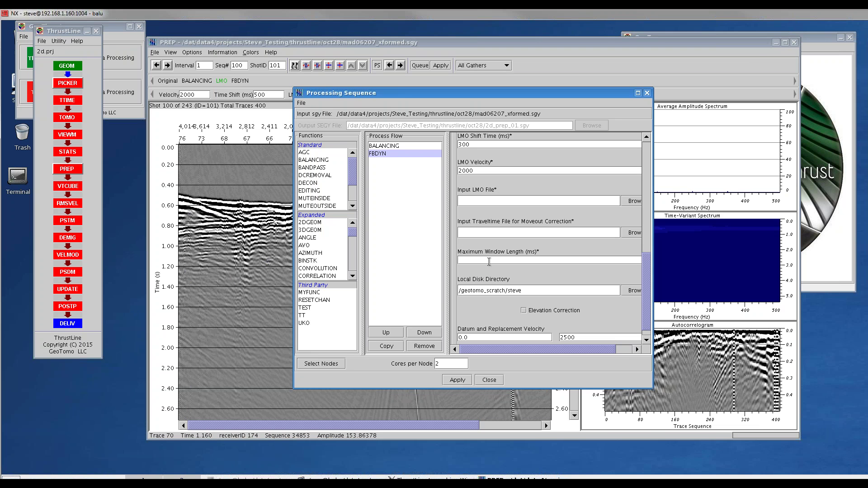
pyautogui.write('800')
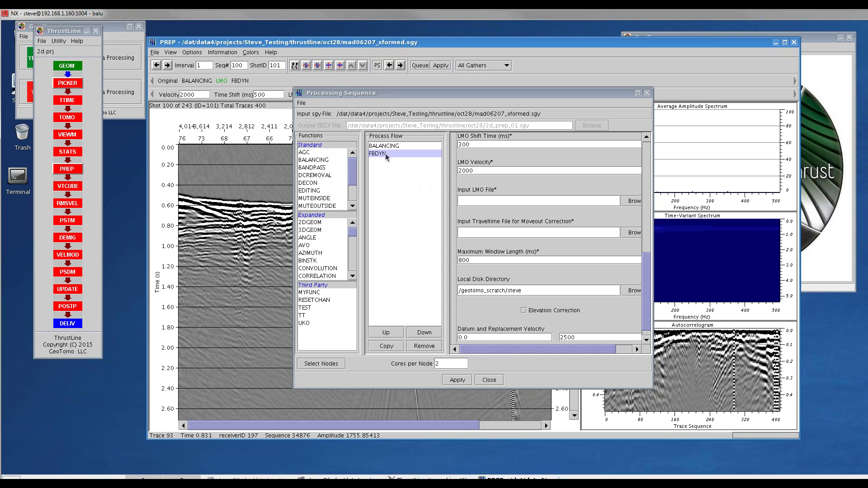
# Add PLOTHDR after FBDYN in the process flow and apply the sequence
pyautogui.scroll(1, 646, 296)
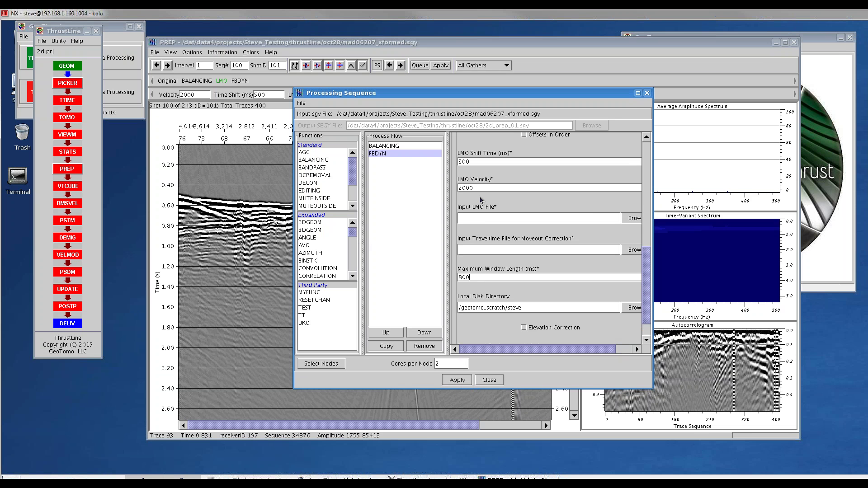
pyautogui.moveTo(650, 281); pyautogui.dragTo(646, 170)
pyautogui.click(476, 217)
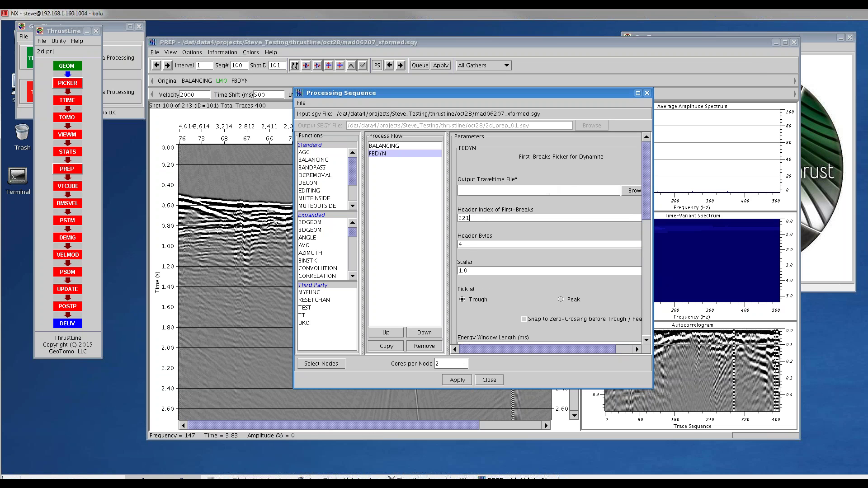
pyautogui.click(354, 267)
pyautogui.click(354, 267)
pyautogui.click(354, 267)
pyautogui.click(354, 266)
pyautogui.click(354, 267)
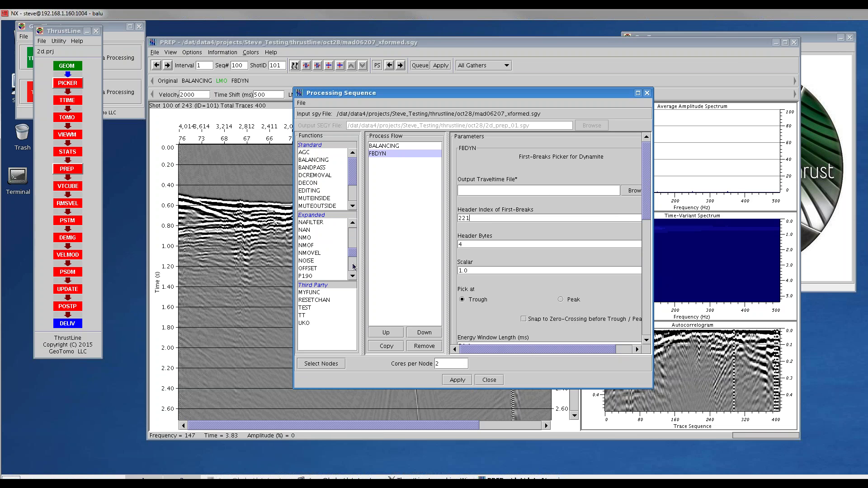
pyautogui.click(354, 266)
pyautogui.doubleClick(317, 230)
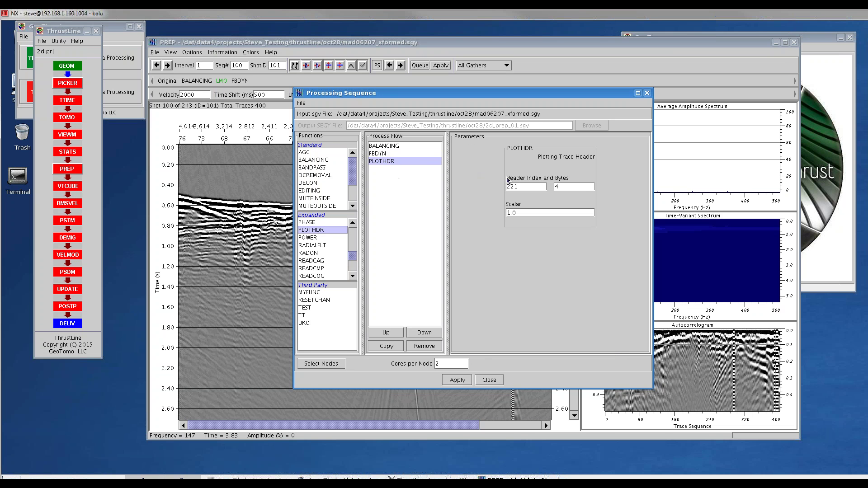
pyautogui.click(524, 186)
pyautogui.click(457, 380)
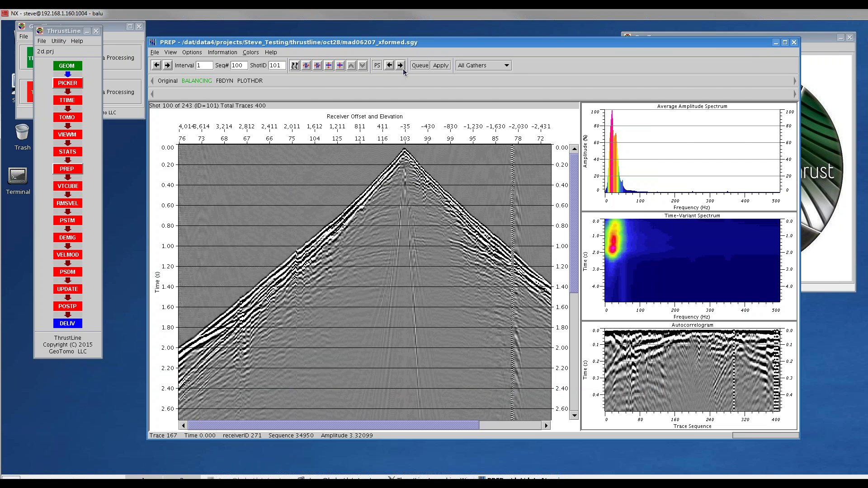
# Display the gather after FBDYN and after PLOTHDR, and examine the plotted first breaks on the remaining traces
pyautogui.click(225, 81)
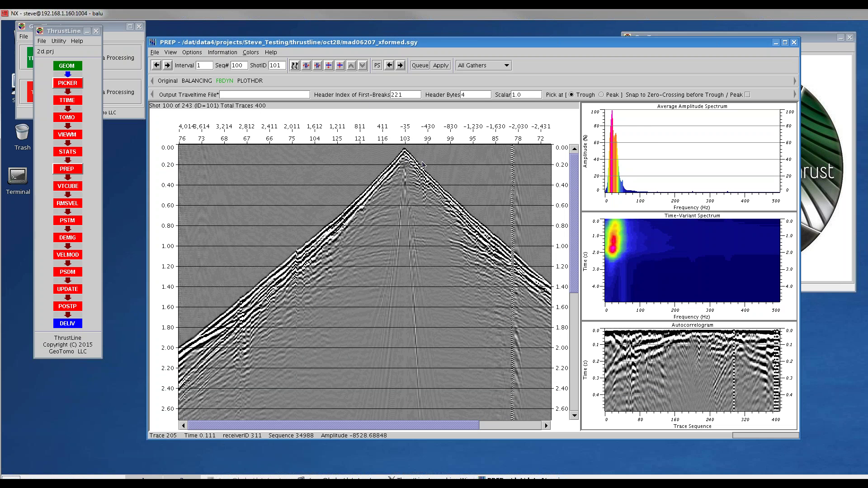
pyautogui.click(401, 65)
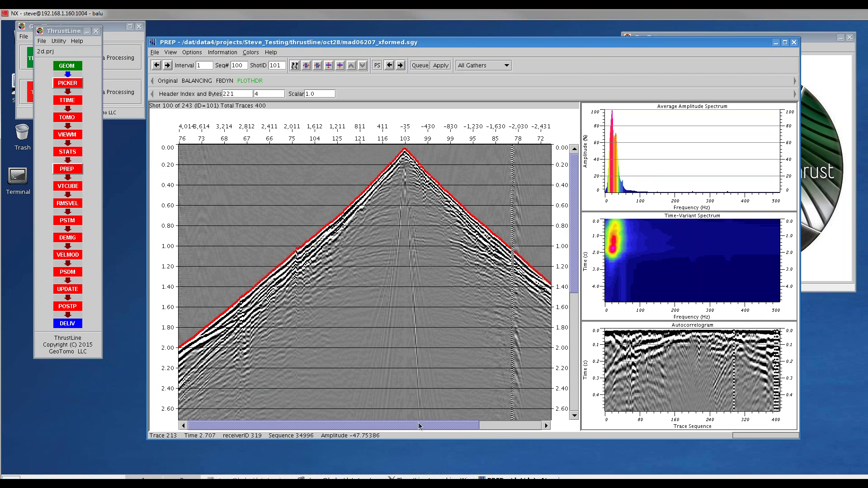
pyautogui.moveTo(419, 423); pyautogui.dragTo(506, 424)
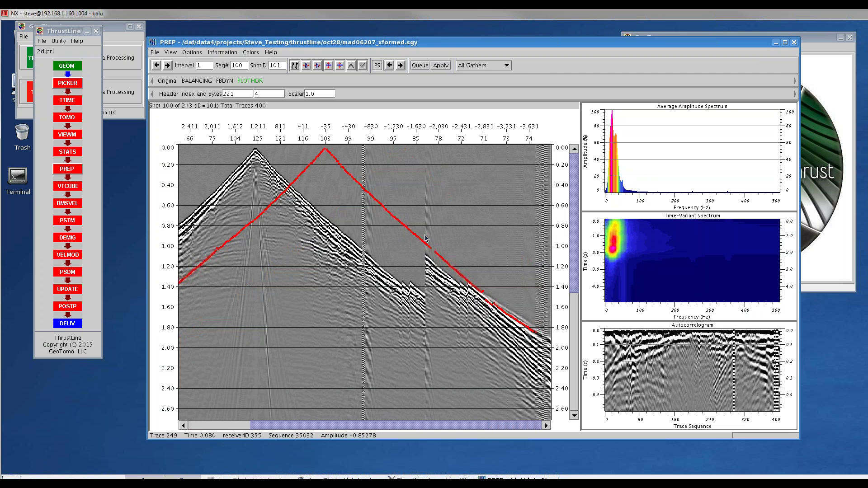
# Set the output traveltime file of FBDYN to fbdyn.tt in the oct28 project folder
pyautogui.click(351, 65)
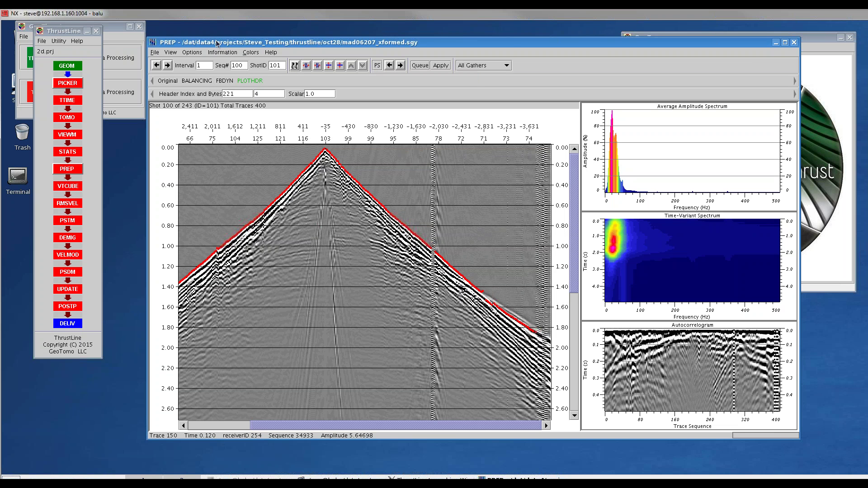
pyautogui.click(377, 66)
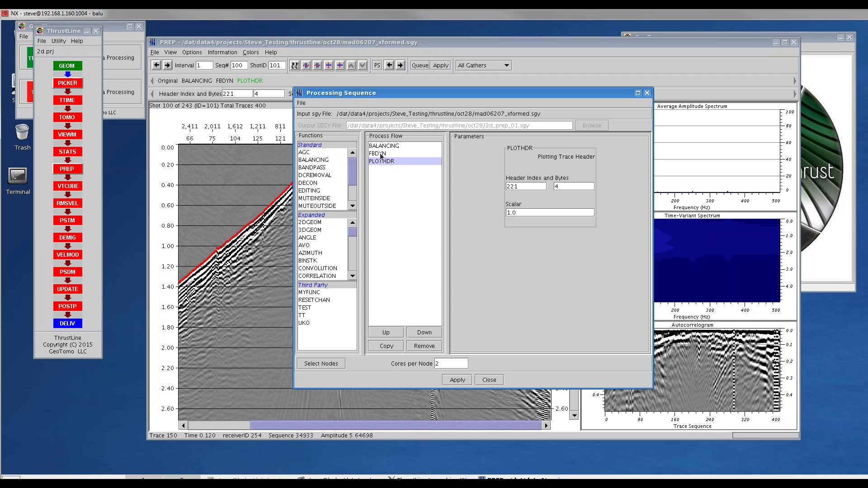
pyautogui.click(380, 154)
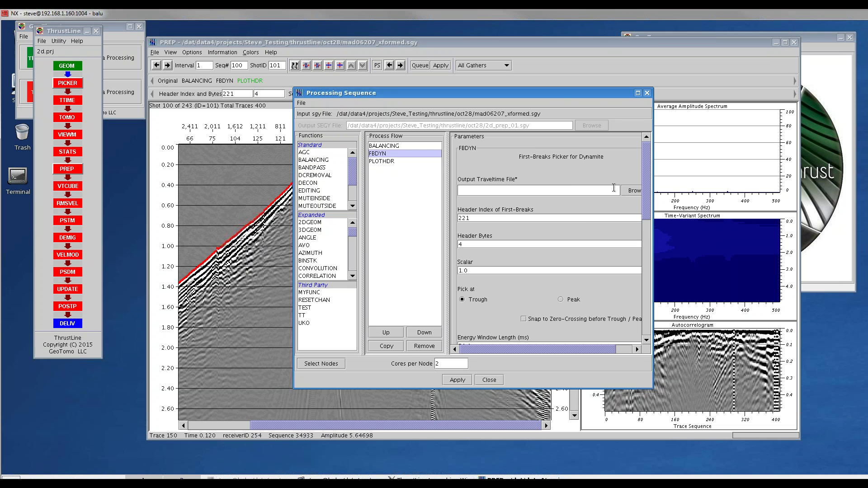
pyautogui.moveTo(563, 95); pyautogui.dragTo(485, 82)
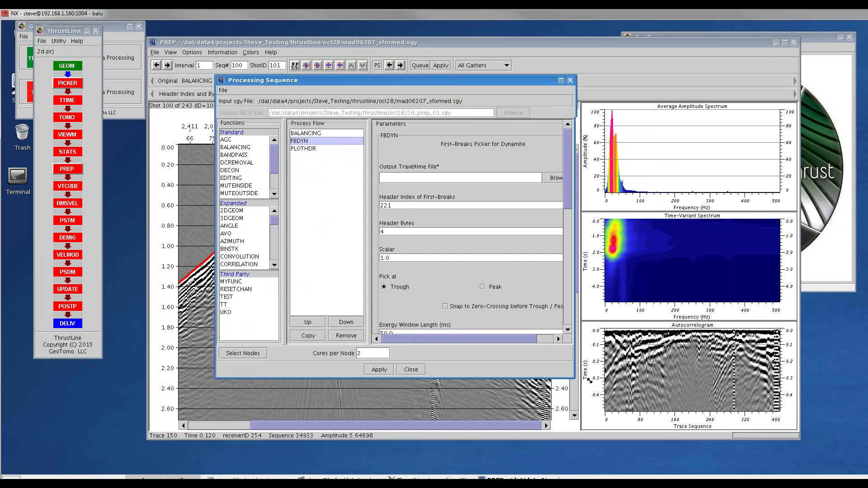
pyautogui.moveTo(573, 374); pyautogui.dragTo(675, 409)
pyautogui.click(449, 176)
pyautogui.click(601, 180)
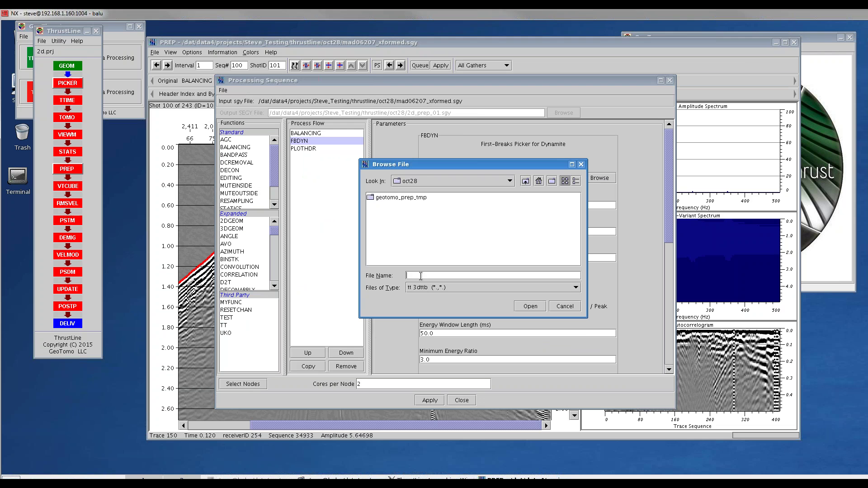
pyautogui.write('fbdyn')
pyautogui.press('Return')
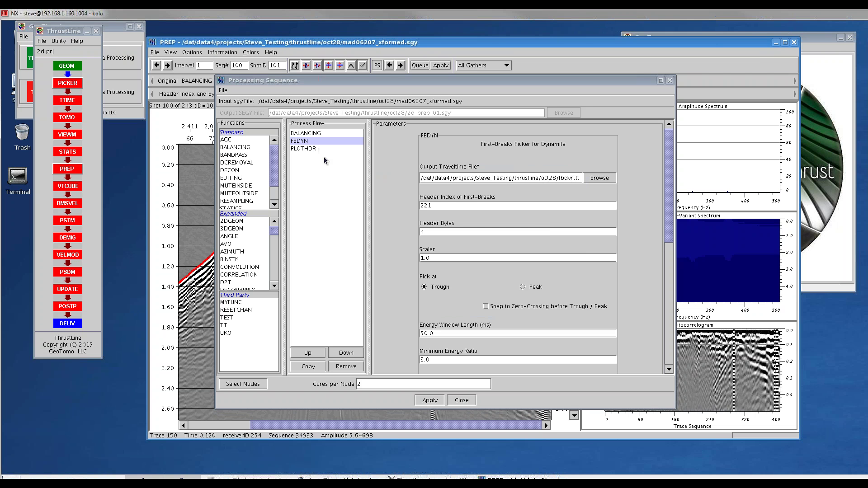
# Confirm node60 and node64 as the selected machines, set the cores per node to 20, and apply the processing sequence
pyautogui.click(256, 387)
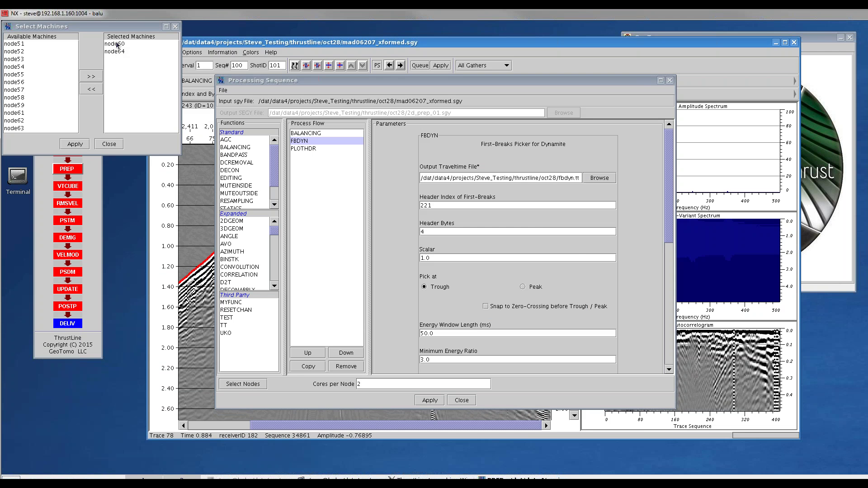
pyautogui.click(75, 144)
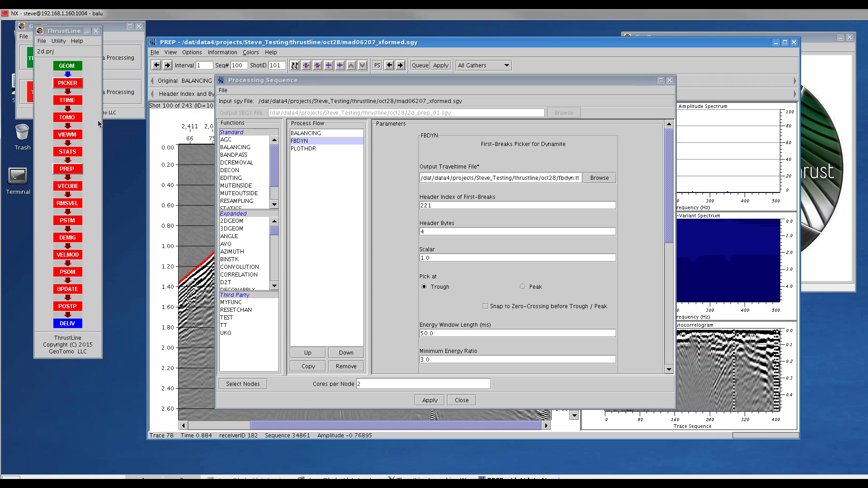
pyautogui.click(373, 383)
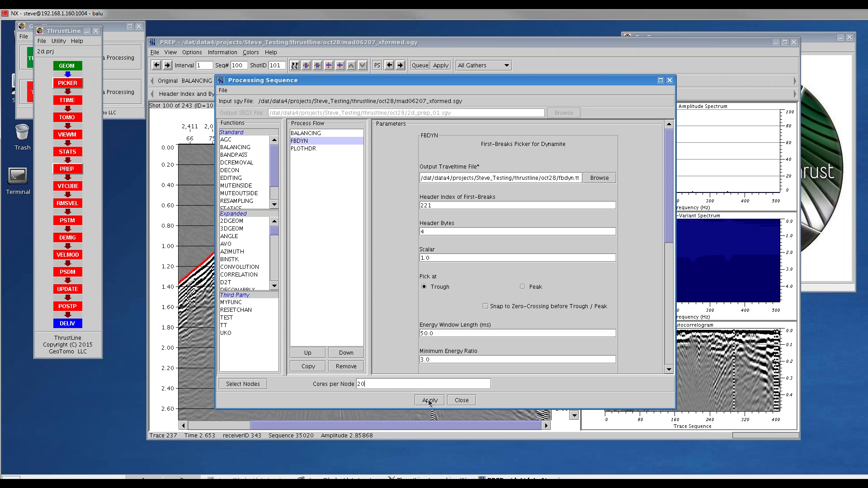
pyautogui.click(429, 400)
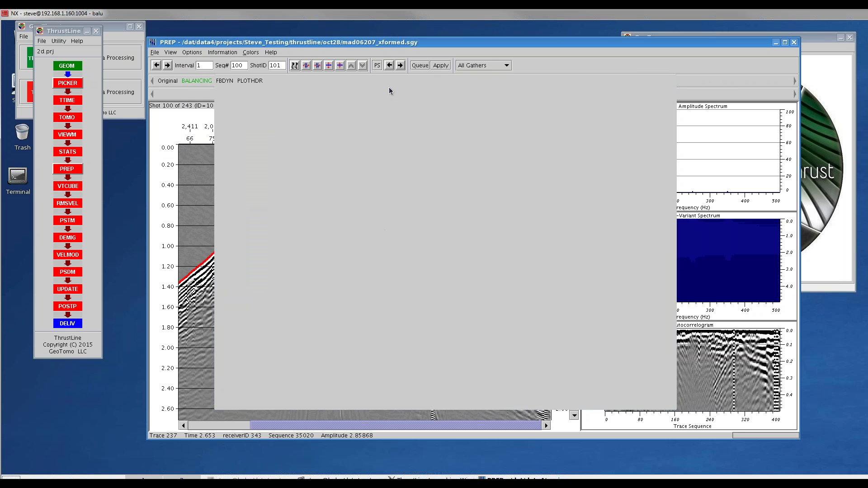
# Return to the original gather and reopen the processing sequence to check the output SEGY file name
pyautogui.click(378, 66)
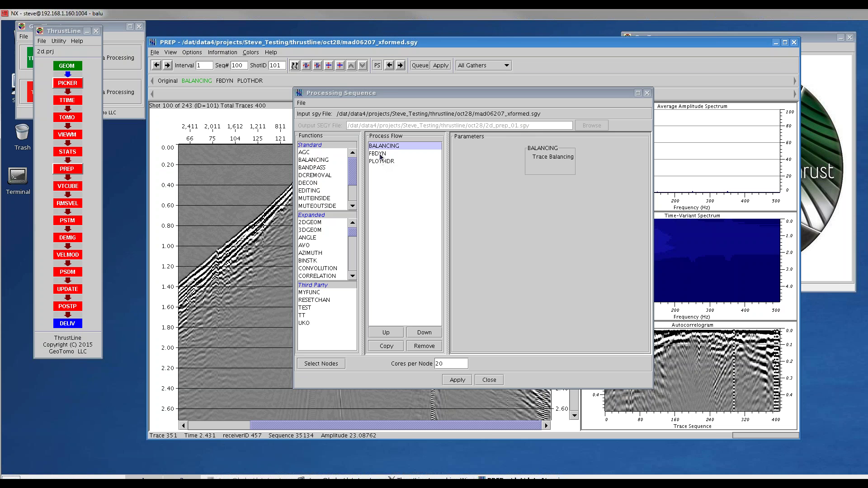
pyautogui.click(491, 380)
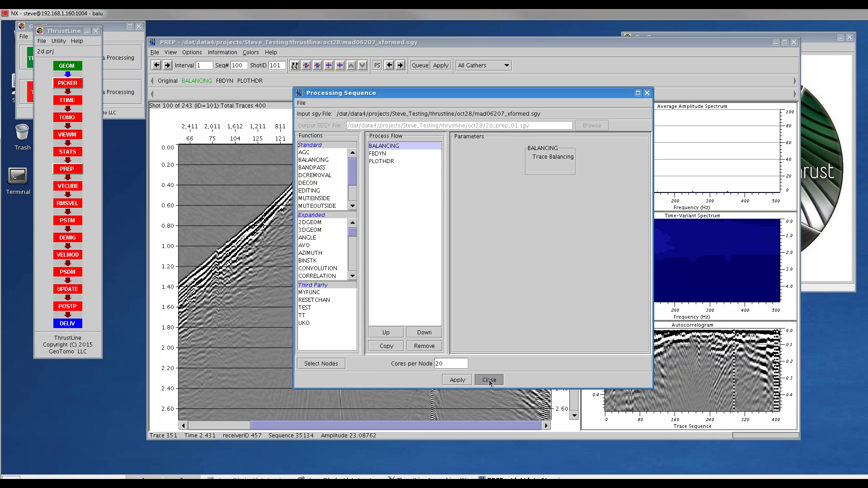
pyautogui.click(389, 66)
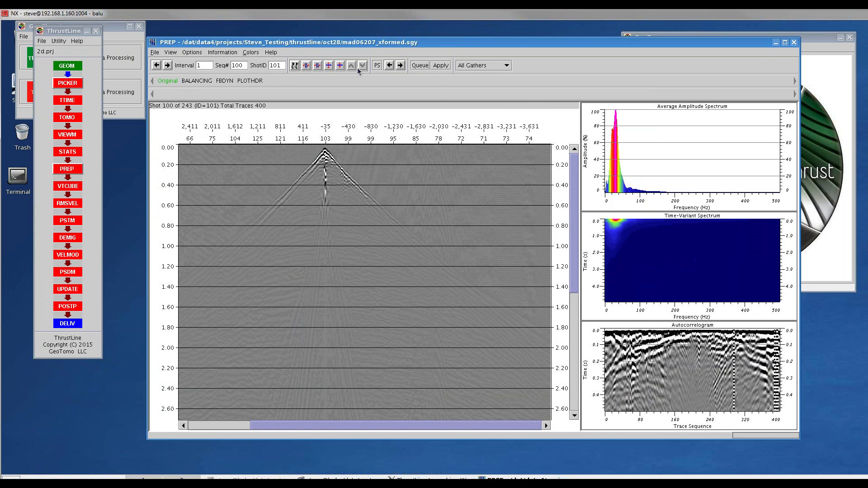
pyautogui.click(377, 65)
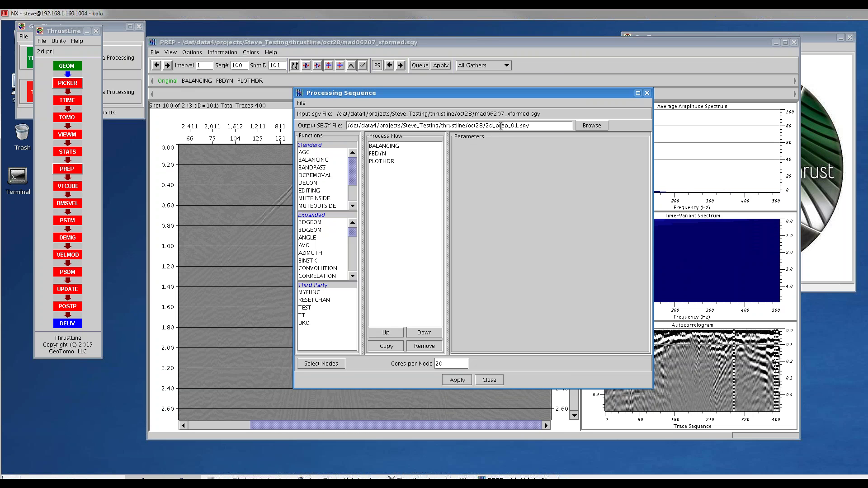
pyautogui.moveTo(508, 126); pyautogui.dragTo(496, 126)
# Add RESAMPLING to the process flow and move it to the end, after PLOTHDR
pyautogui.click(355, 198)
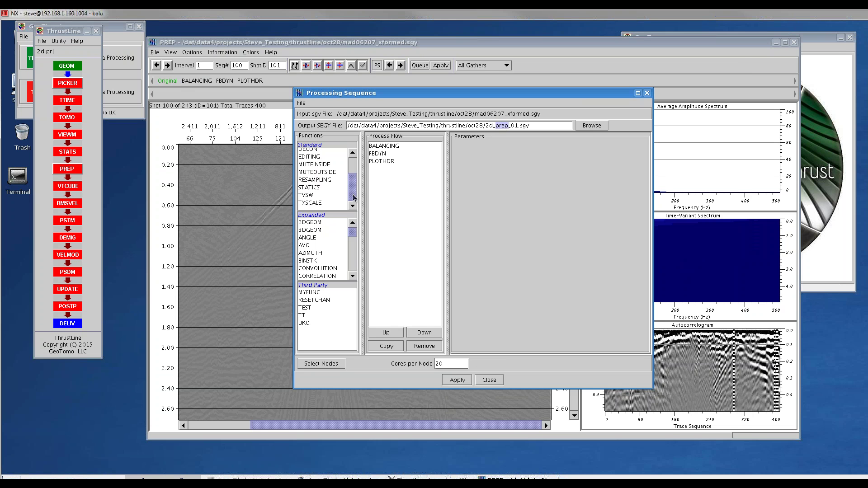
pyautogui.doubleClick(316, 180)
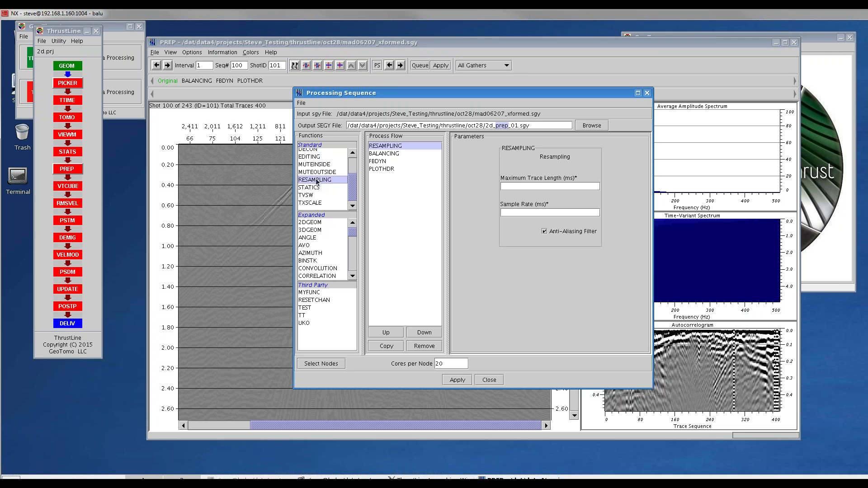
pyautogui.click(424, 333)
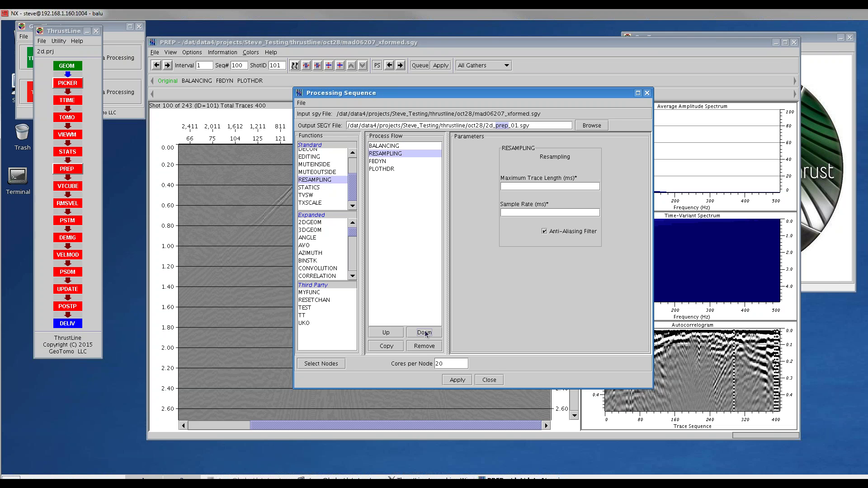
pyautogui.click(425, 333)
pyautogui.click(424, 332)
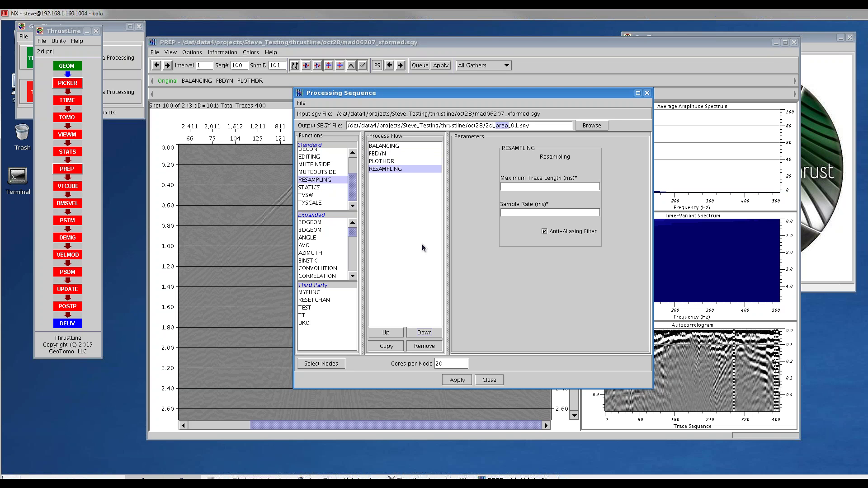
# Turn off the anti-aliasing filter of RESAMPLING, set its maximum trace length to 1 ms, and apply the sequence
pyautogui.click(552, 234)
pyautogui.click(520, 185)
pyautogui.write('1')
pyautogui.click(460, 381)
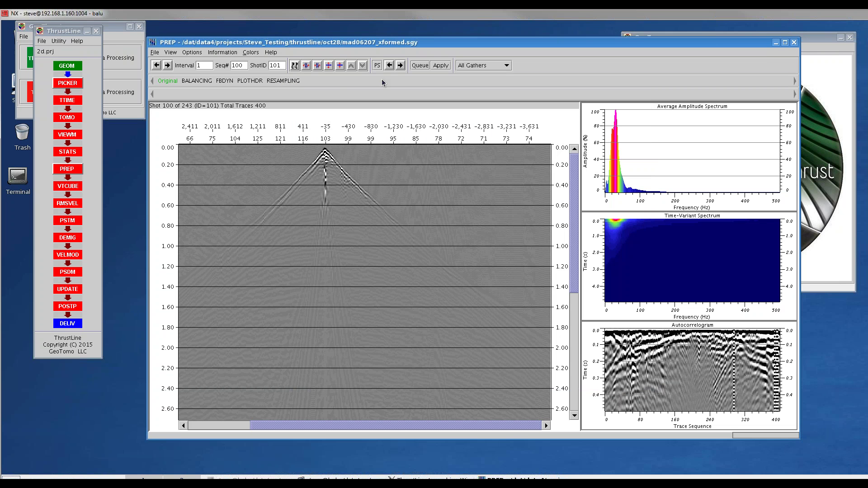
# Run the process flow on all gathers, acknowledge its completion, and close PREP
pyautogui.click(442, 66)
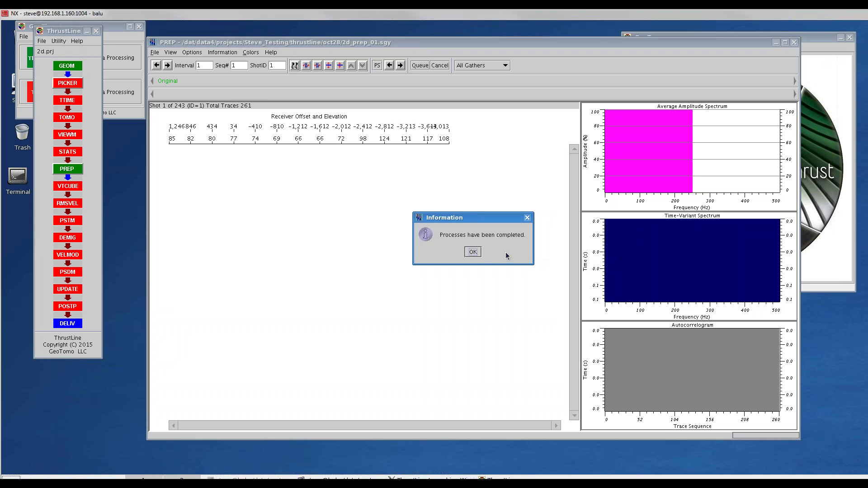
pyautogui.click(472, 252)
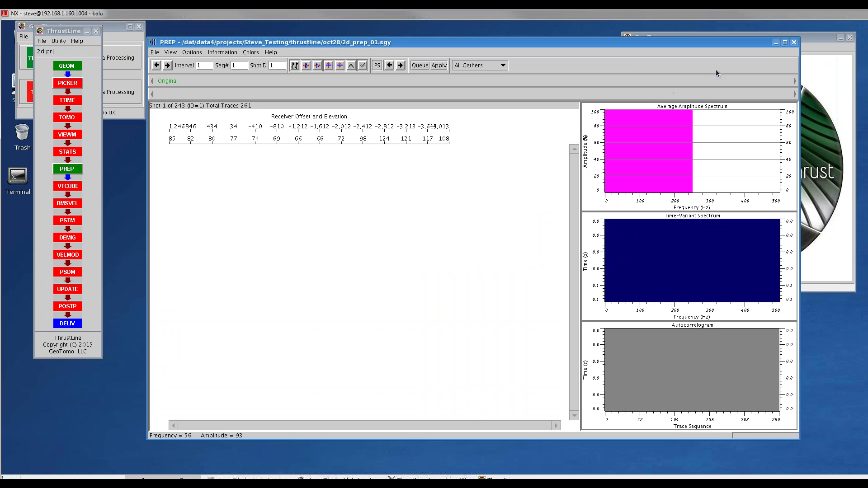
pyautogui.click(795, 41)
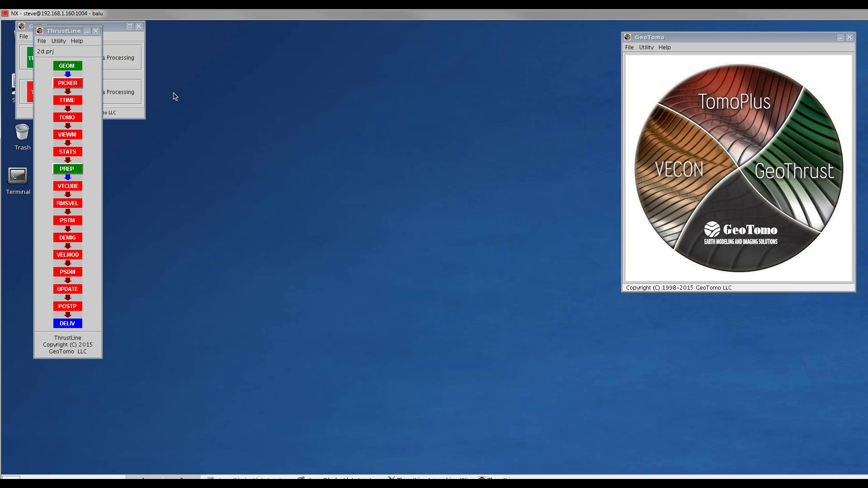
# Start PICKER and import the fbdyn.tt picks into the project 2d.prj, replacing all existing picks
pyautogui.click(69, 84)
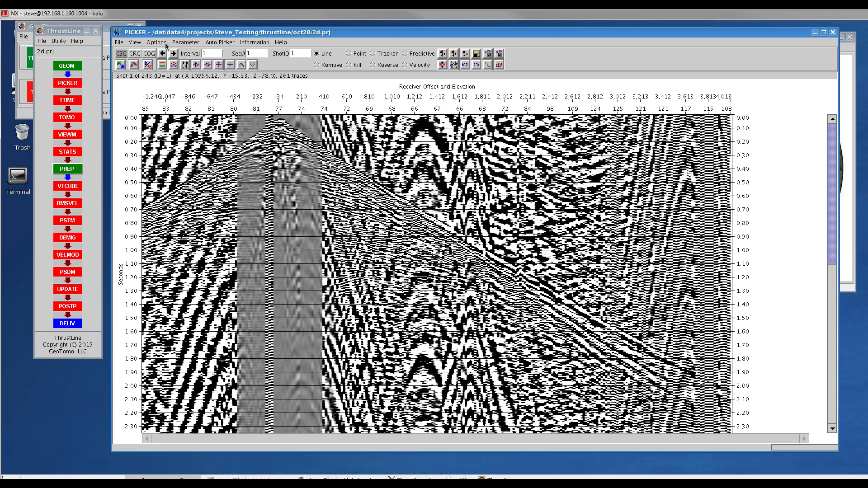
pyautogui.click(162, 43)
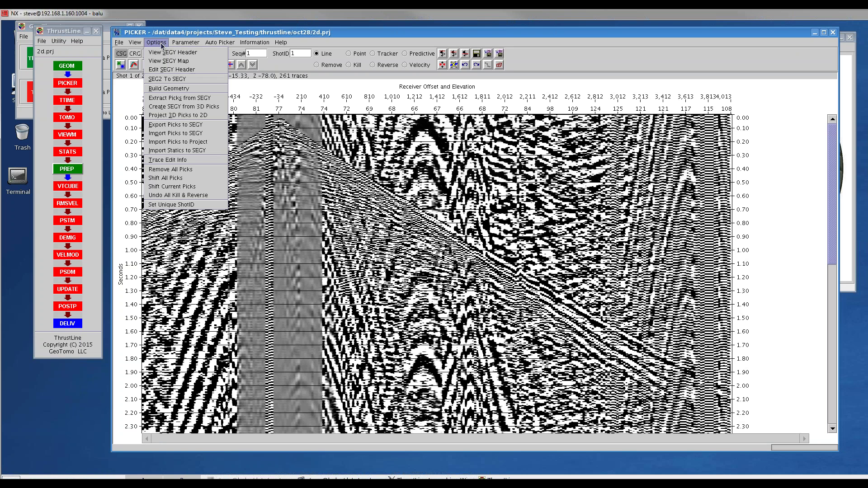
pyautogui.click(188, 143)
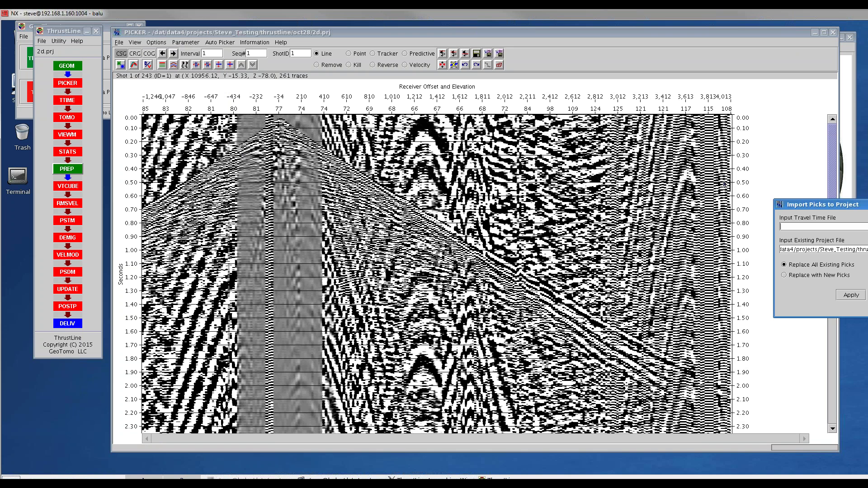
pyautogui.moveTo(822, 207); pyautogui.dragTo(346, 117)
pyautogui.click(462, 138)
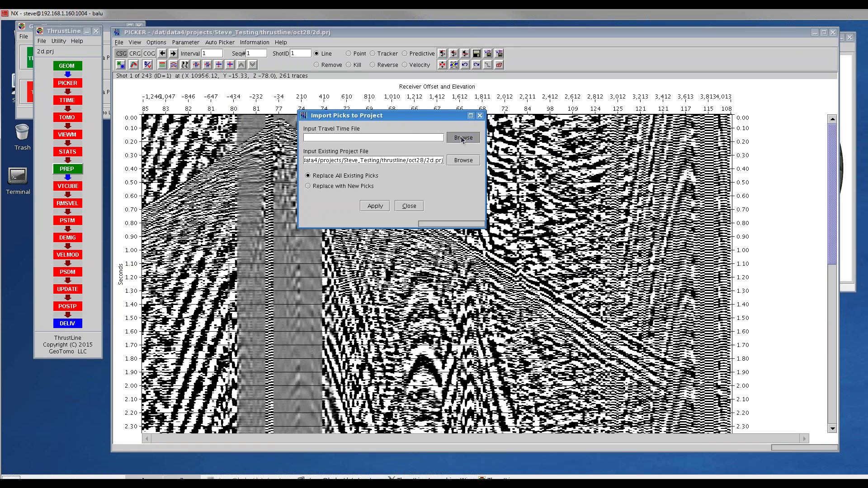
pyautogui.click(308, 139)
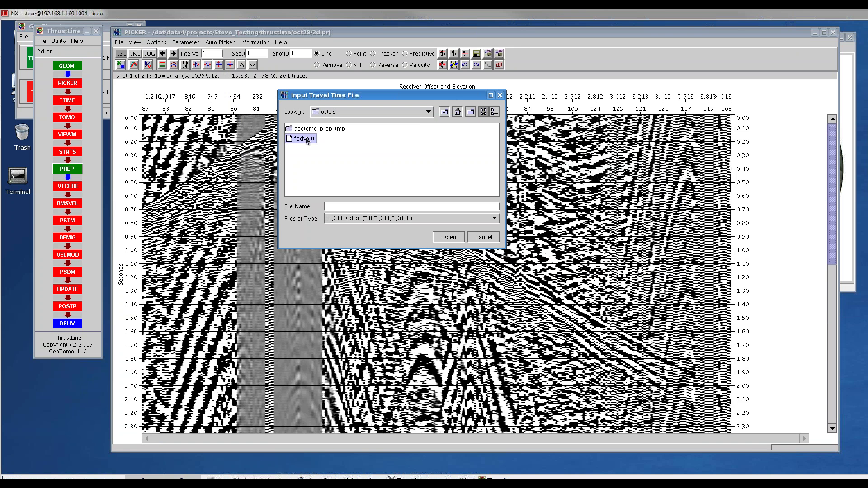
pyautogui.click(449, 238)
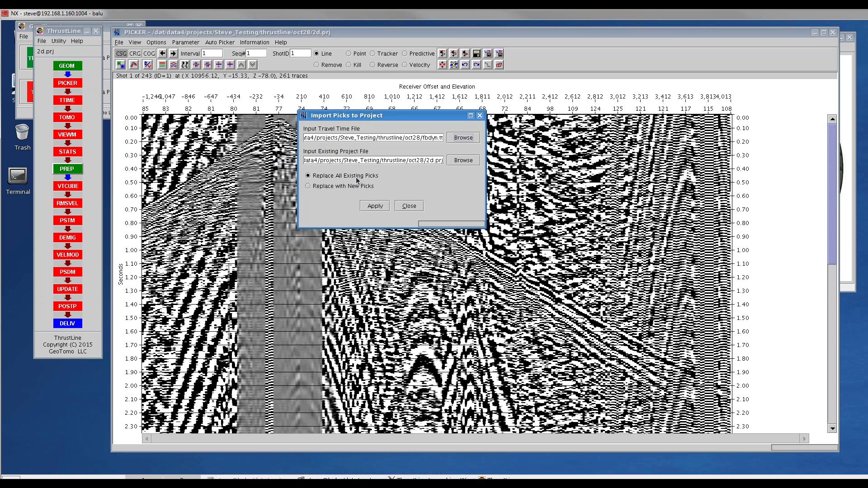
pyautogui.click(375, 206)
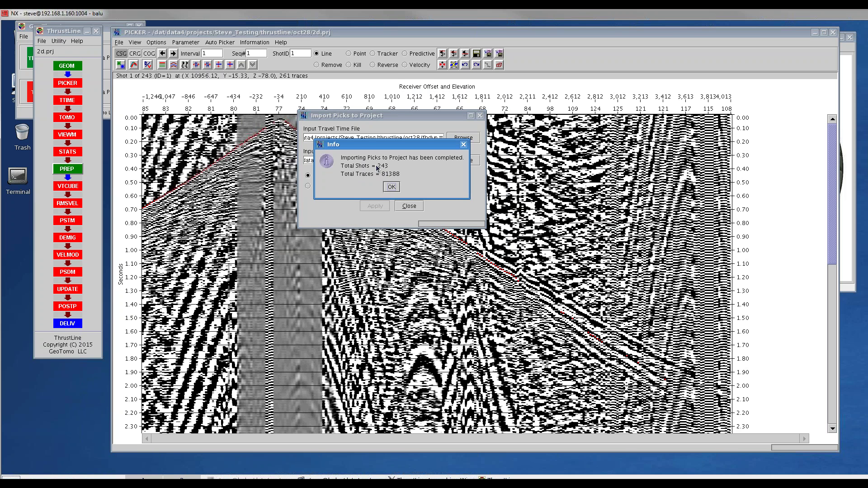
pyautogui.click(391, 187)
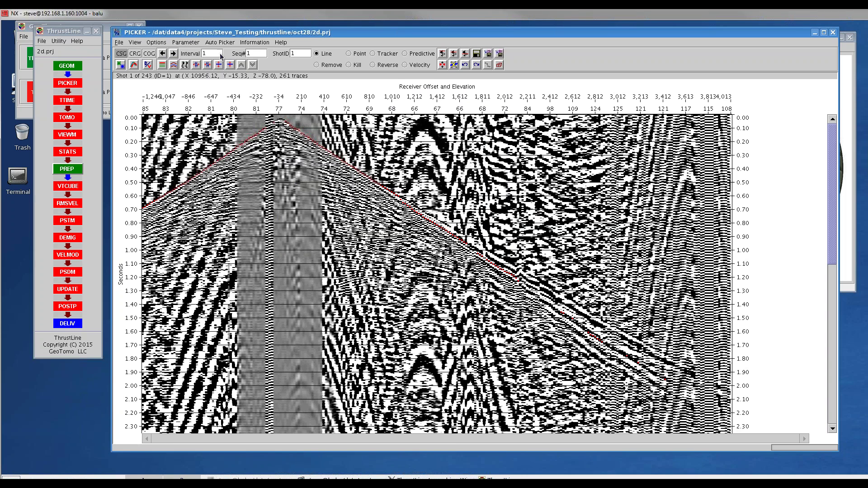
# Remove the picks beyond an offset of about 1,010 on shot 1 and those from about 1,400 to 2,200 on shot 2
pyautogui.click(331, 66)
pyautogui.moveTo(394, 197); pyautogui.dragTo(687, 362)
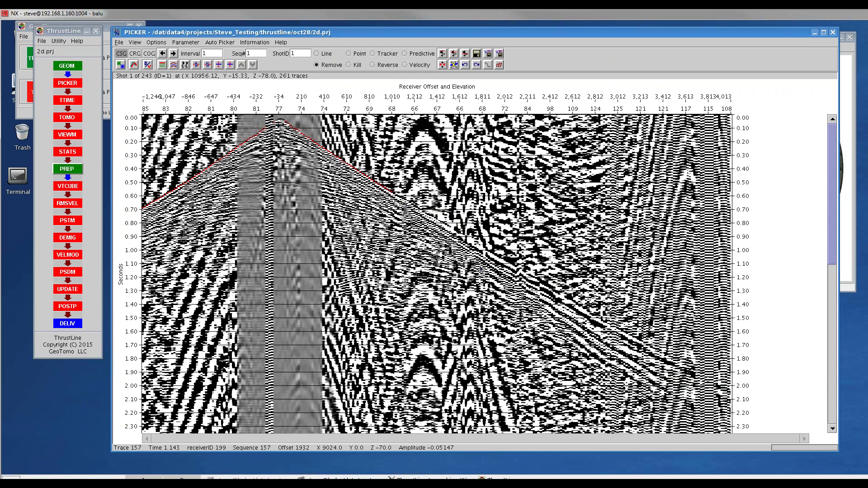
pyautogui.click(175, 54)
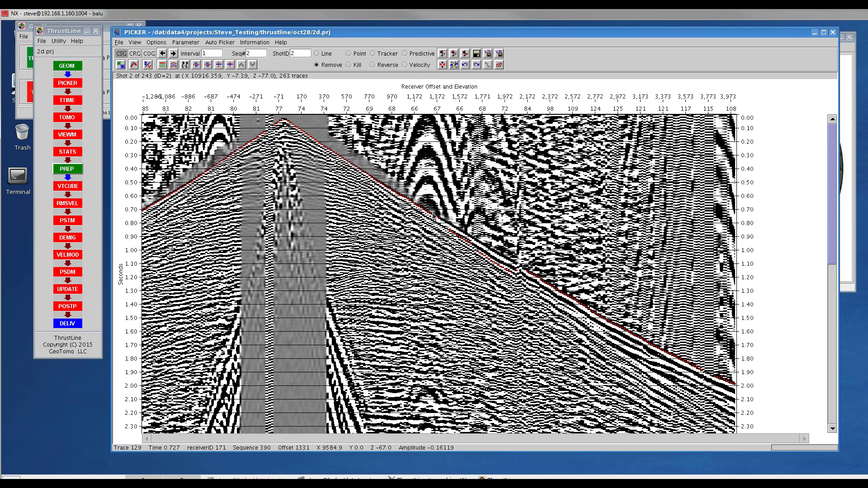
pyautogui.moveTo(439, 217); pyautogui.dragTo(534, 267)
# Go to shot 20 and export the picks to the 2D time file 2d_01.tt in meters, correcting them for Y offset
pyautogui.press('Return')
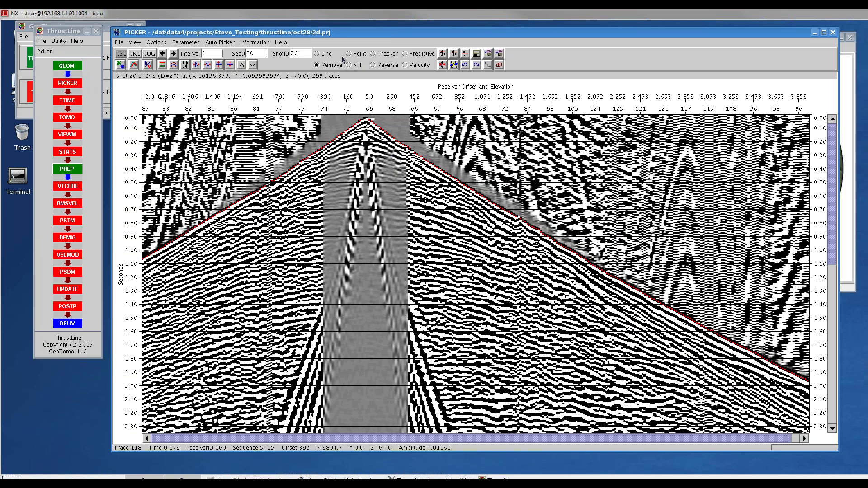
pyautogui.click(488, 54)
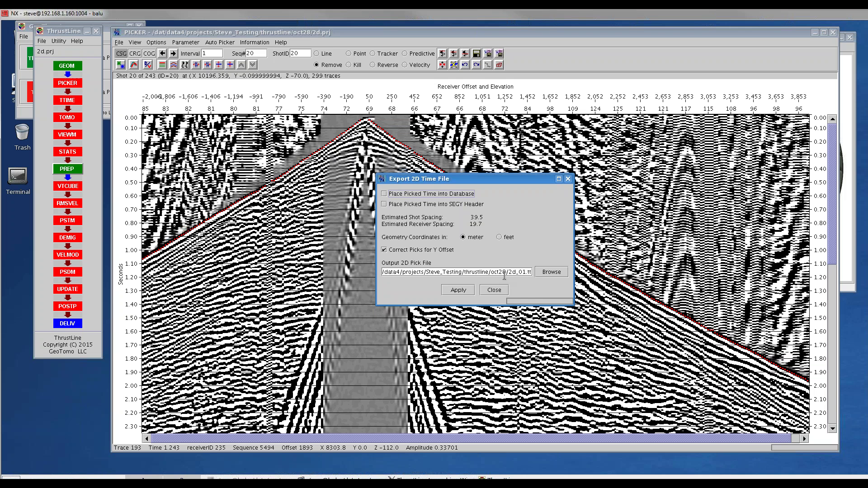
pyautogui.click(458, 291)
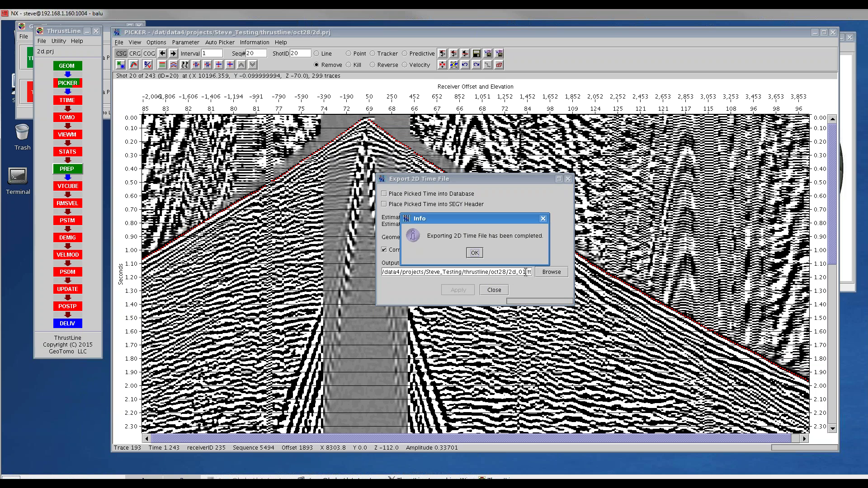
# Acknowledge the completed export and close both the 2D time file export settings and PICKER
pyautogui.click(474, 253)
pyautogui.click(496, 290)
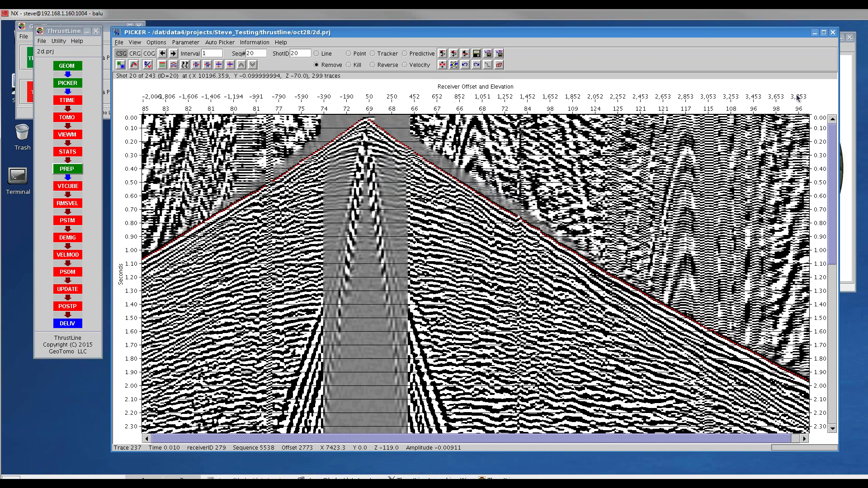
pyautogui.click(832, 32)
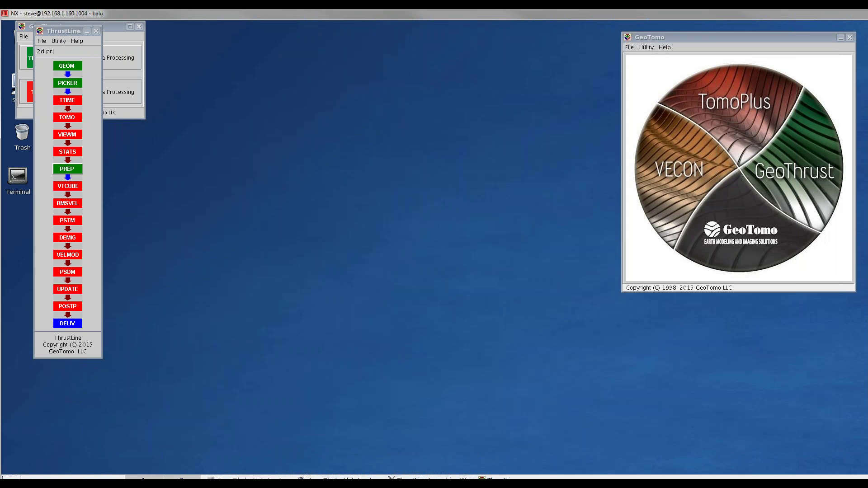
# Open the time file 2d_01.tt in TTIME, start PICKER alongside it, and arrange the windows so both are accessible
pyautogui.click(68, 100)
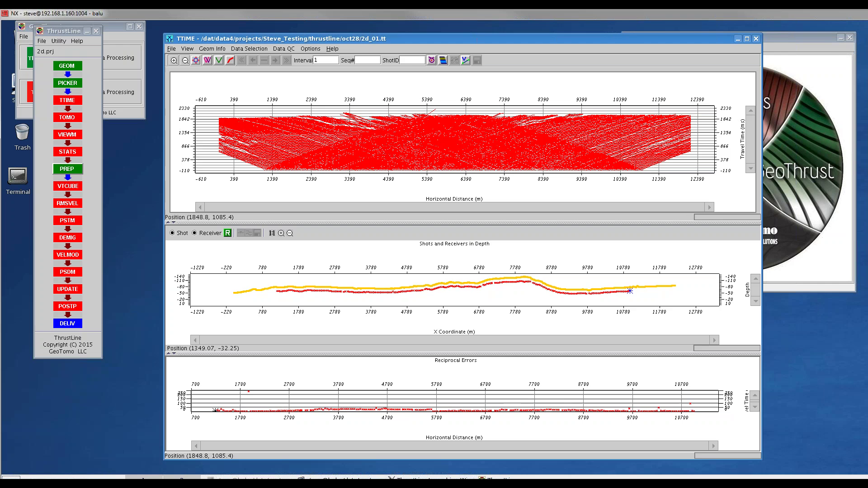
pyautogui.click(71, 83)
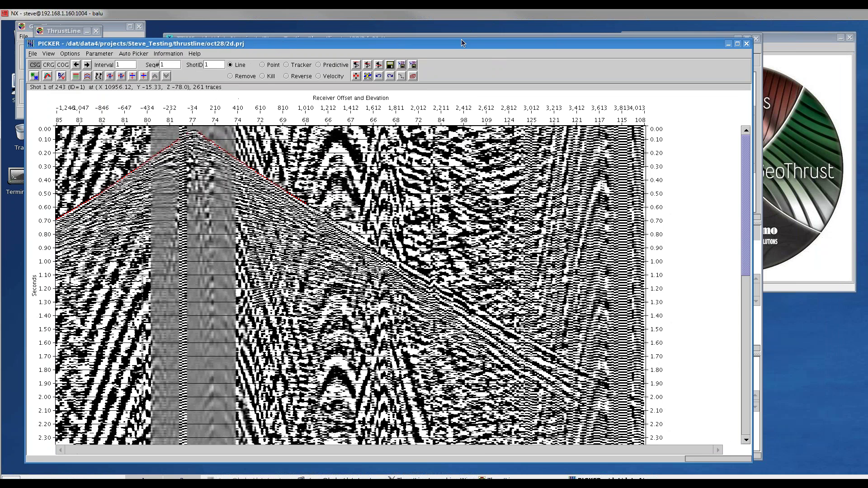
pyautogui.click(462, 35)
pyautogui.moveTo(460, 37); pyautogui.dragTo(566, 39)
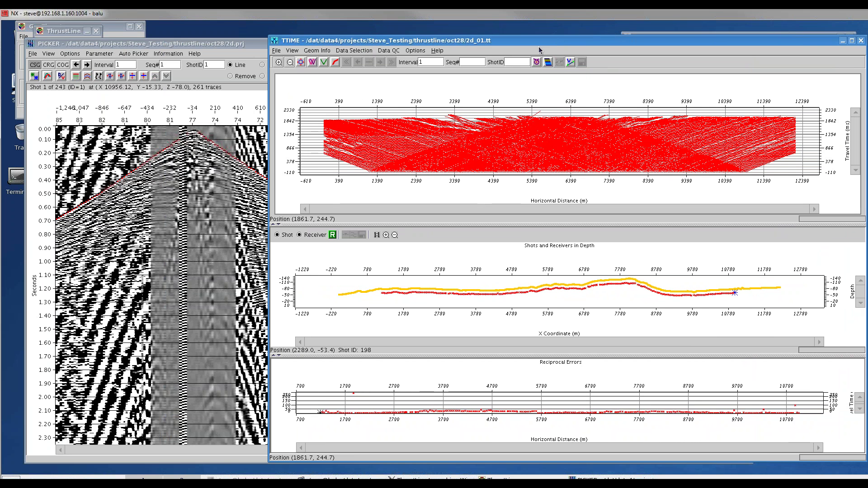
pyautogui.moveTo(541, 41); pyautogui.dragTo(508, 42)
# Plot the traveltimes against shot offset in an enlarged view and outline the outlying picks above and below the main trend
pyautogui.click(504, 63)
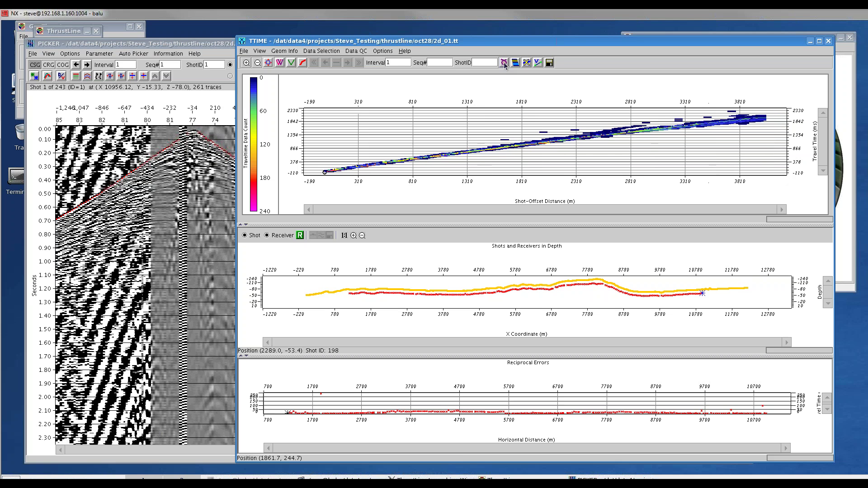
pyautogui.click(245, 226)
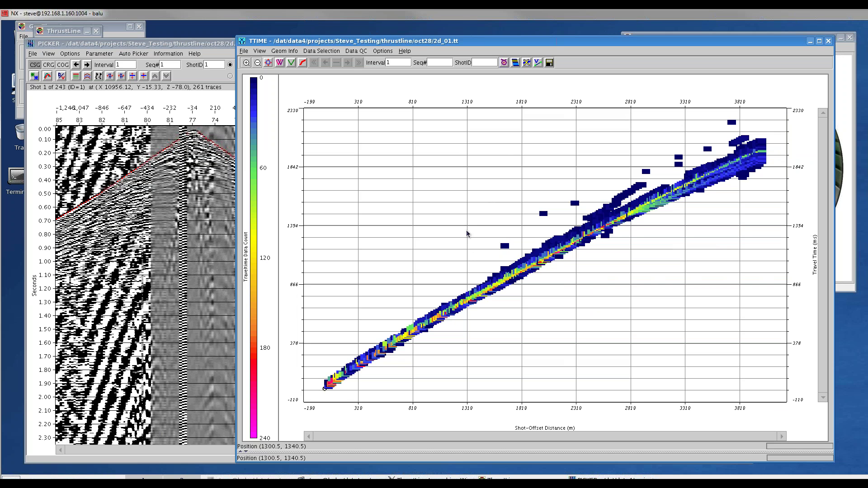
pyautogui.moveTo(478, 231); pyautogui.dragTo(475, 272)
pyautogui.click(563, 220)
pyautogui.click(630, 202)
pyautogui.click(755, 135)
pyautogui.click(770, 117)
pyautogui.click(722, 110)
pyautogui.click(516, 156)
pyautogui.click(471, 202)
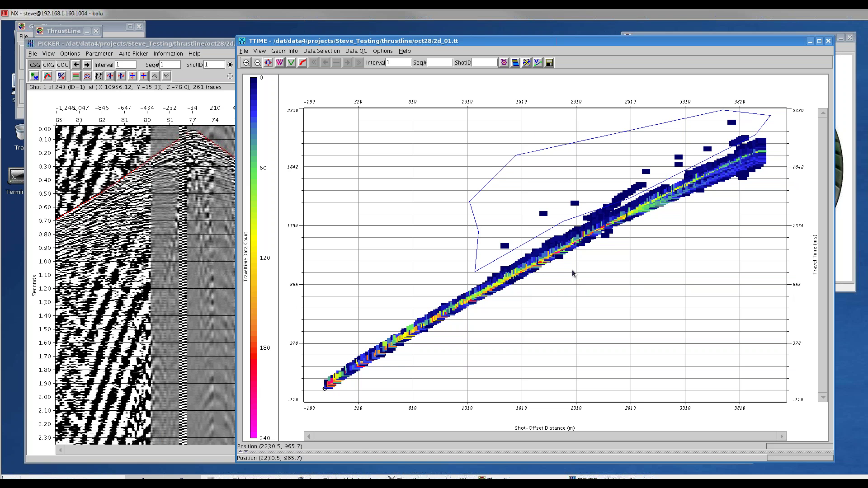
pyautogui.moveTo(611, 231)
pyautogui.mouseDown()
pyautogui.moveTo(620, 257)
pyautogui.moveTo(565, 273)
pyautogui.mouseUp()
# Save the edited traveltimes as 2d_02.tt and bring back the shot and receiver depth plot and the reciprocal error plot
pyautogui.click(550, 63)
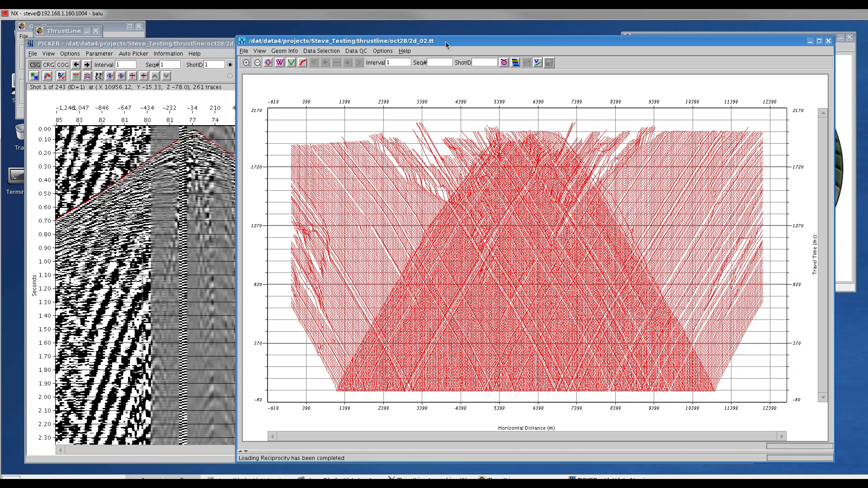
pyautogui.click(241, 451)
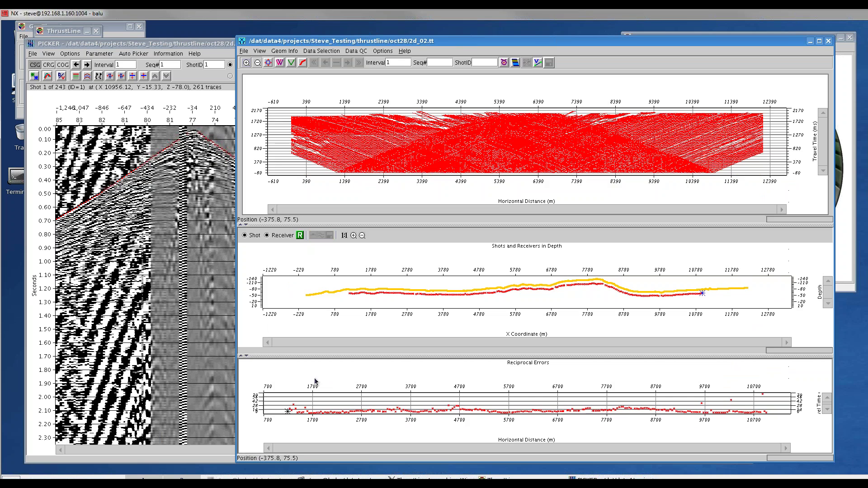